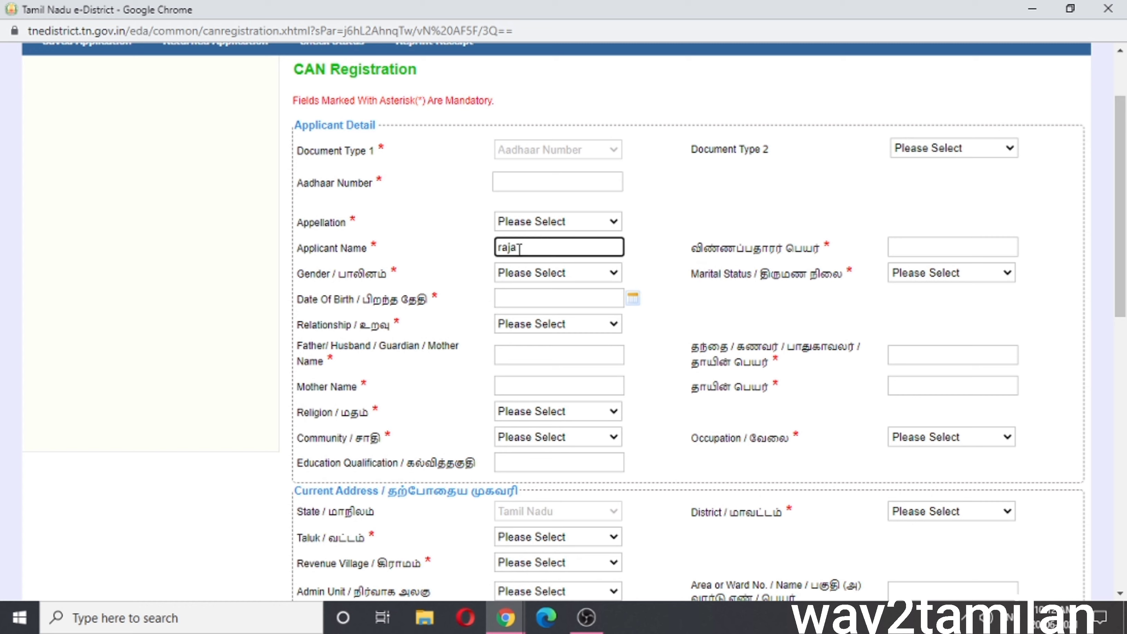
Enter 'raja' as the Tamil applicant name and the applicant's mobile number, then register the CAN
click(914, 244)
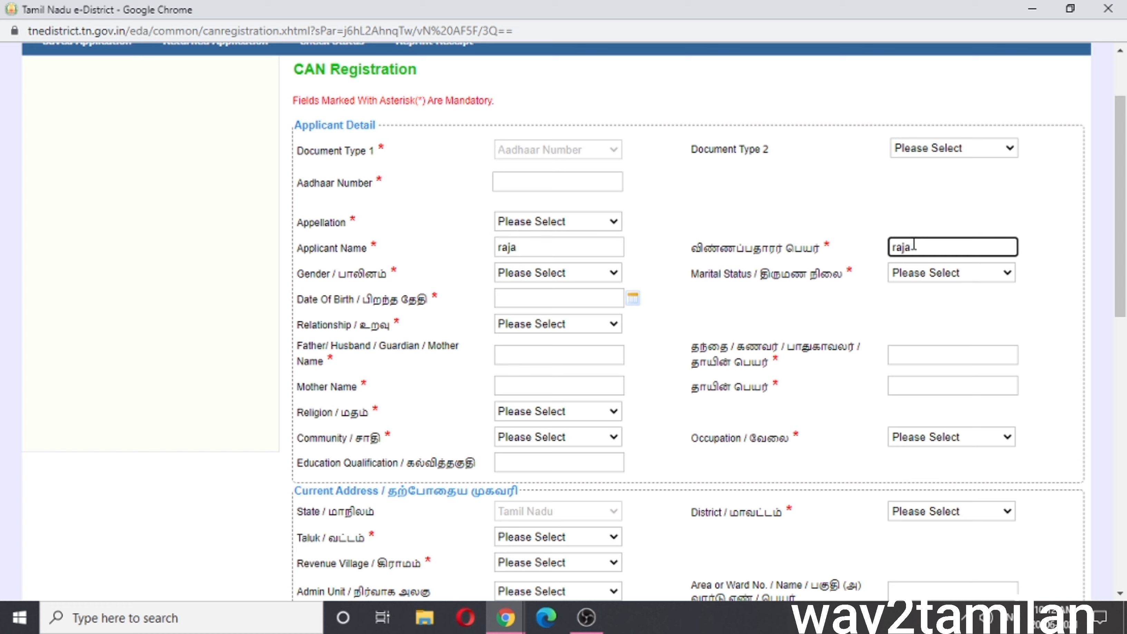
text(raja)
scroll(830, 299, down, 10)
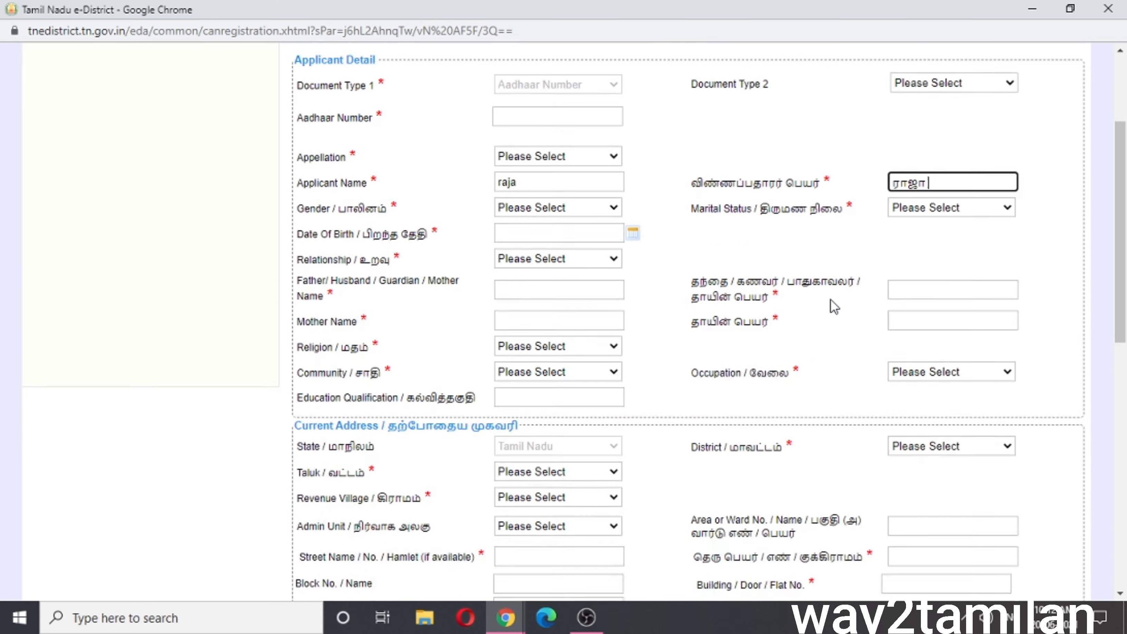
scroll(830, 299, down, 4)
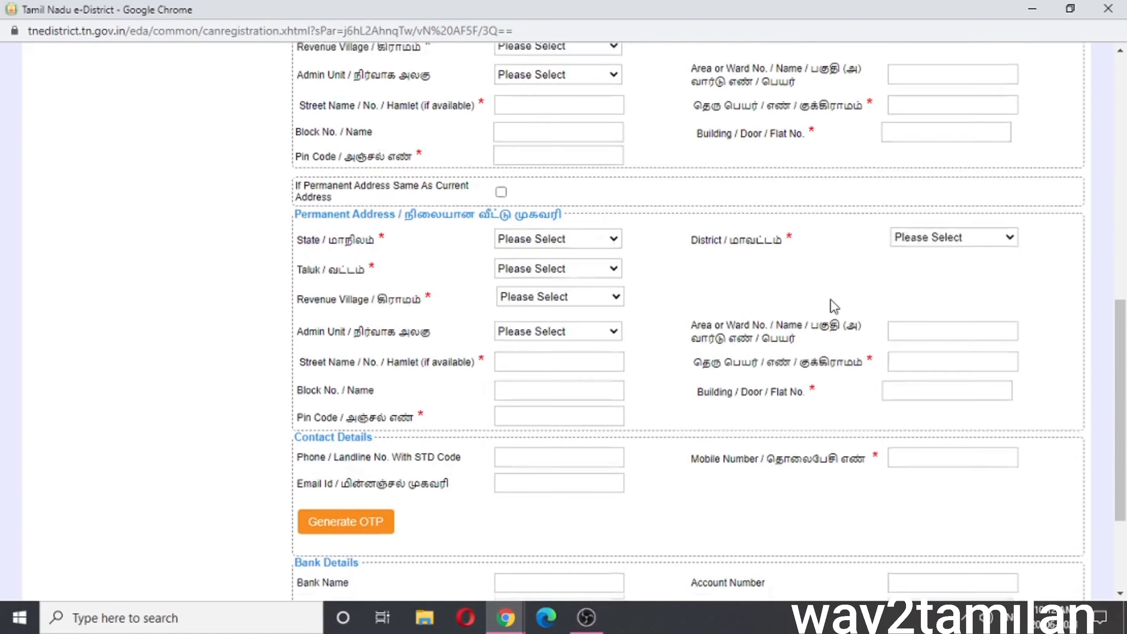
click(915, 319)
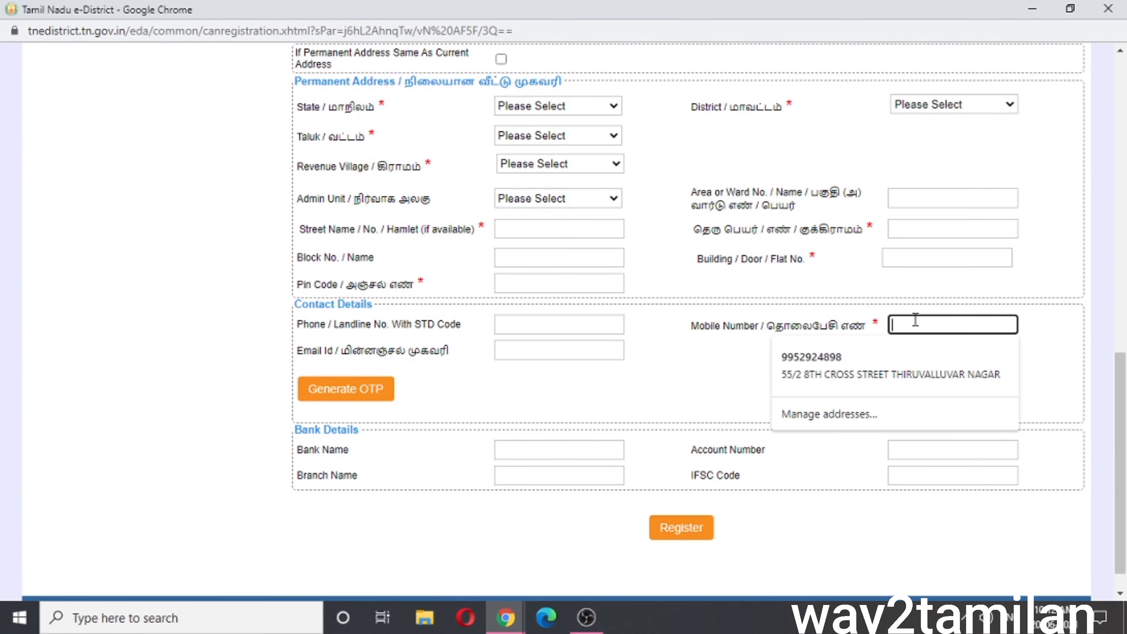
text(9999999999)
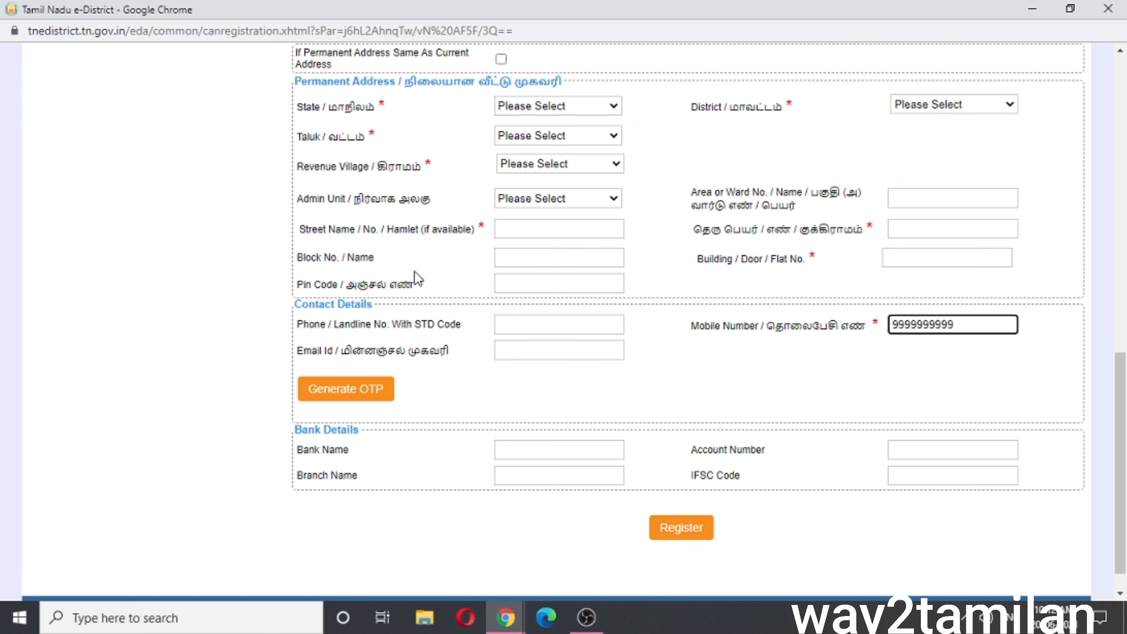
double_click(420, 285)
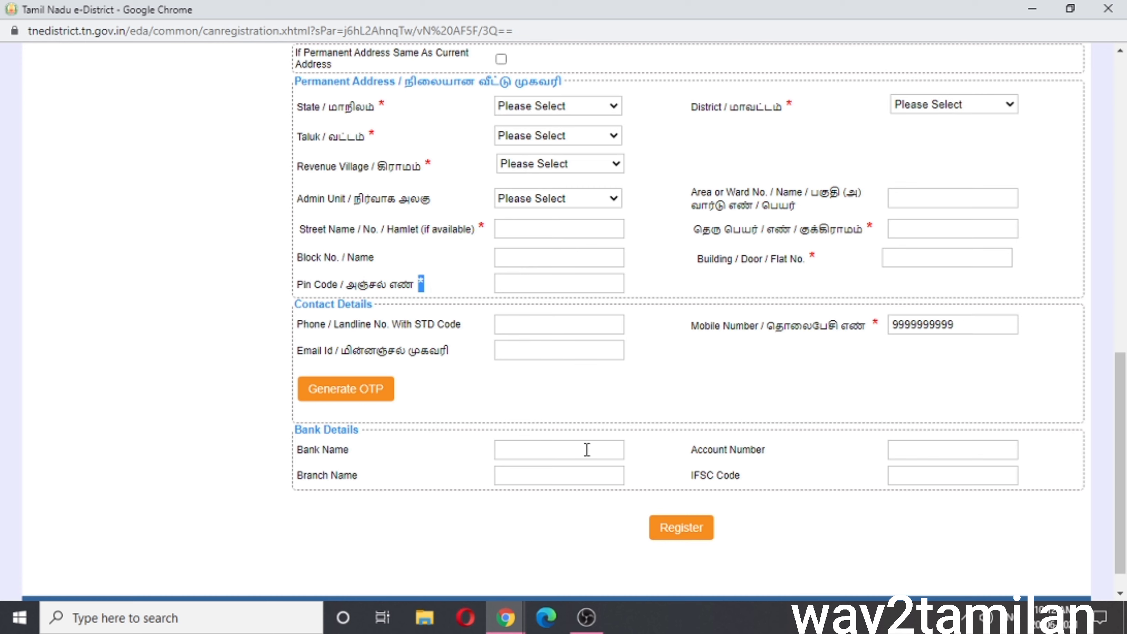
click(686, 531)
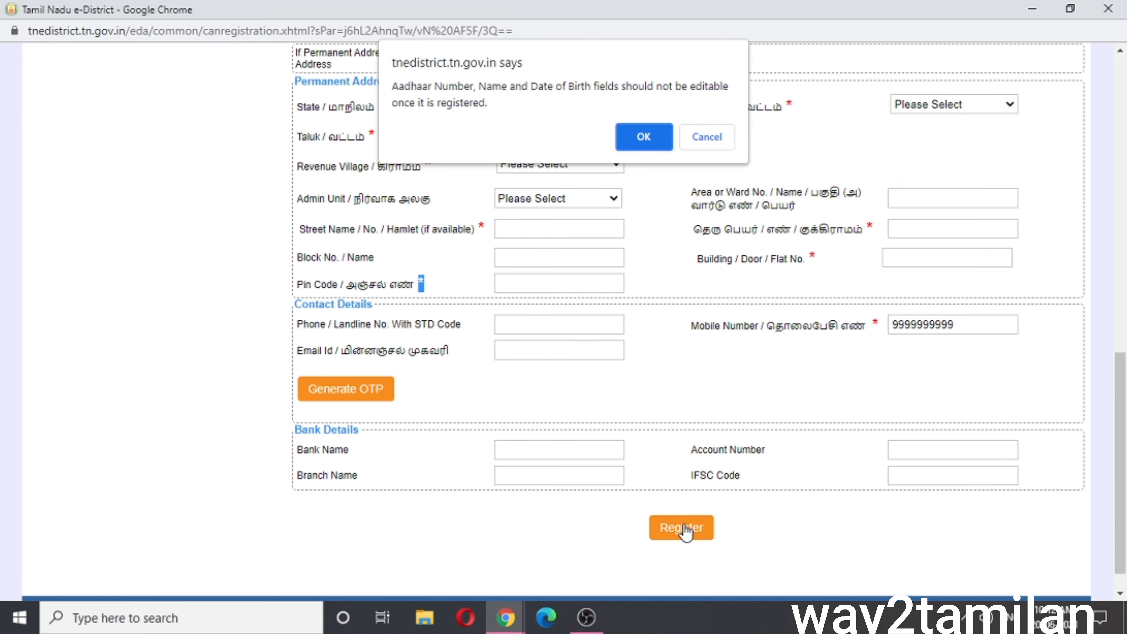
Accept the warning, start REV-119 No Male Child Certificate, and paste the CAN number on its search page
click(642, 139)
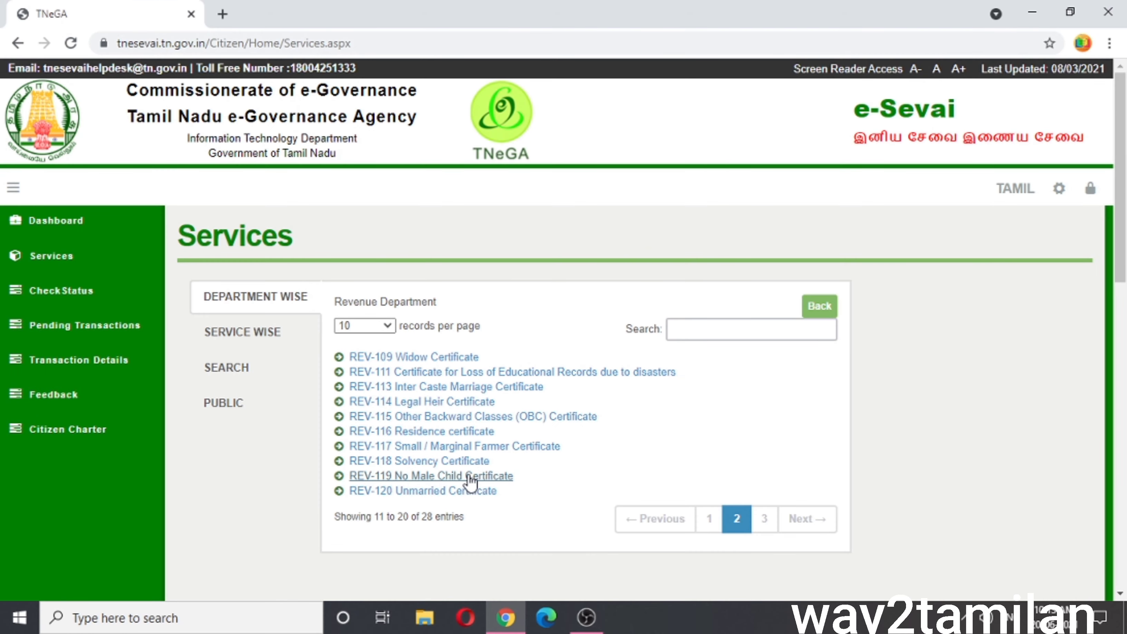
click(472, 476)
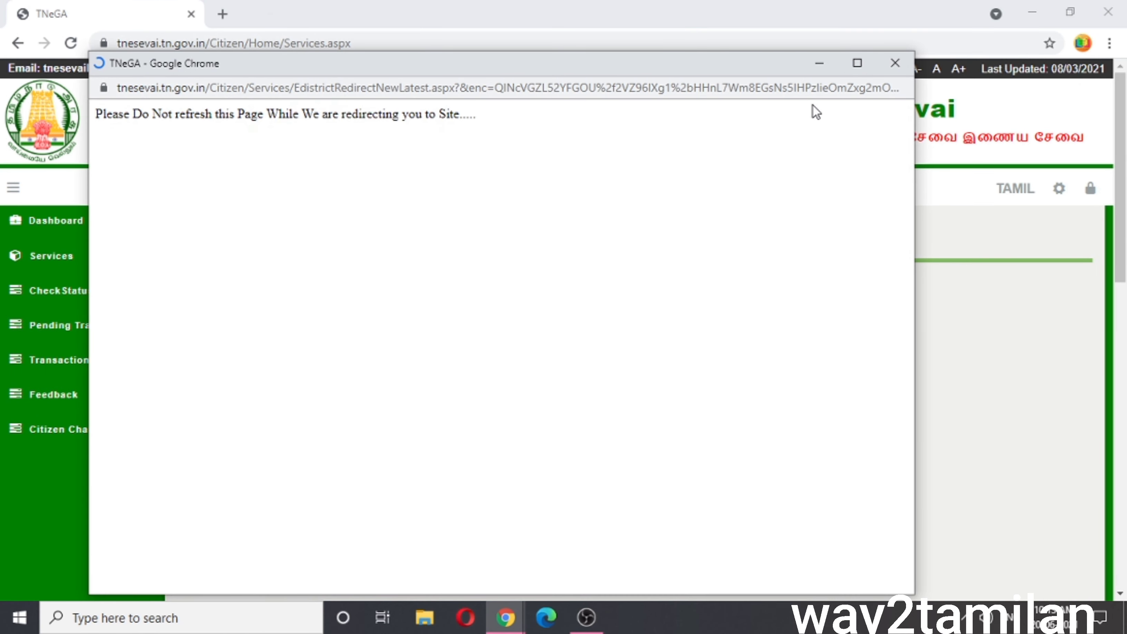
click(856, 70)
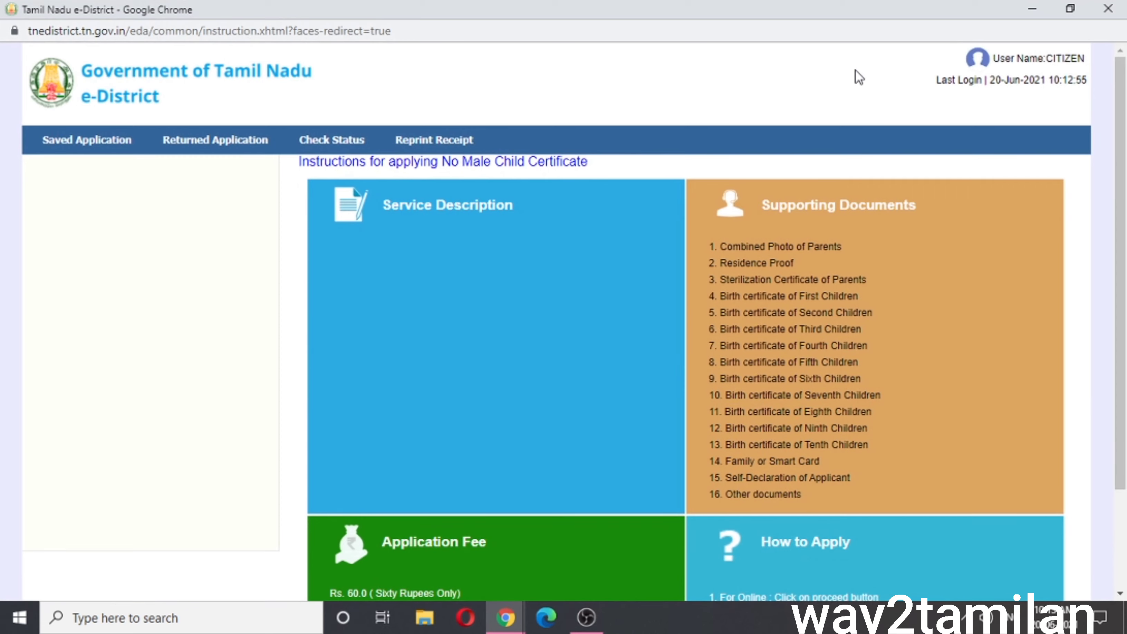
scroll(856, 70, down, 3)
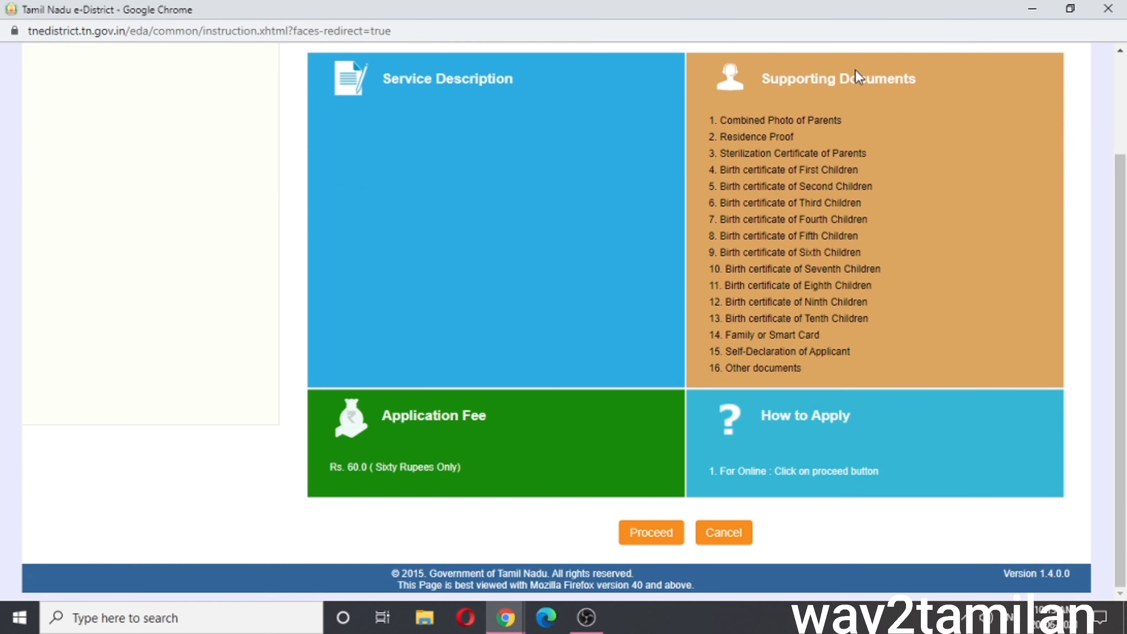
click(660, 532)
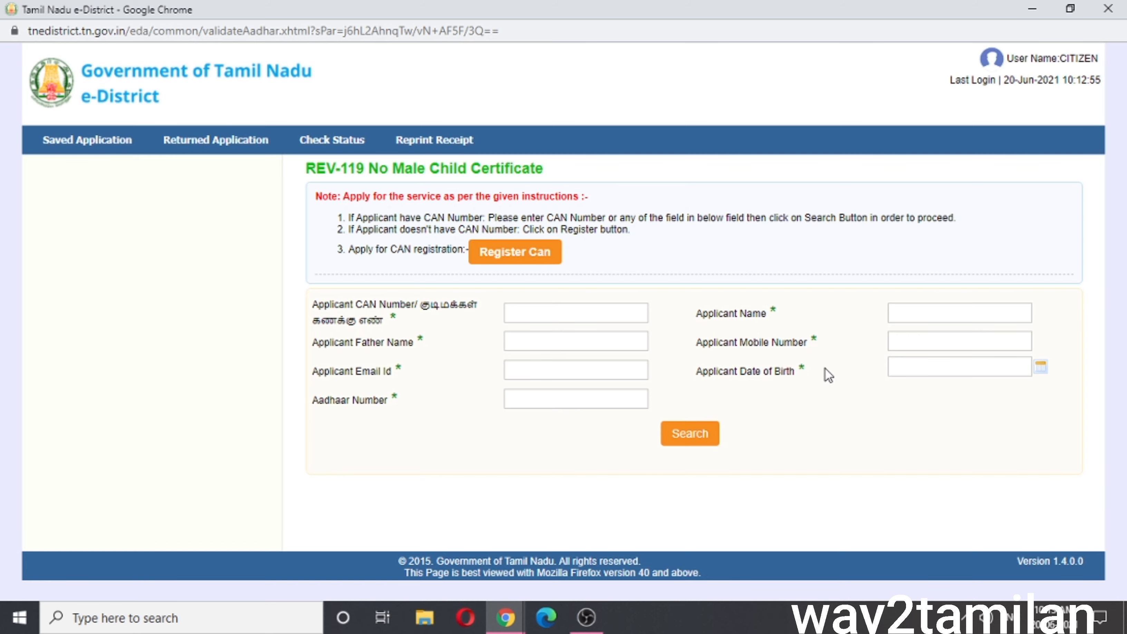
click(585, 312)
key(ctrl+v)
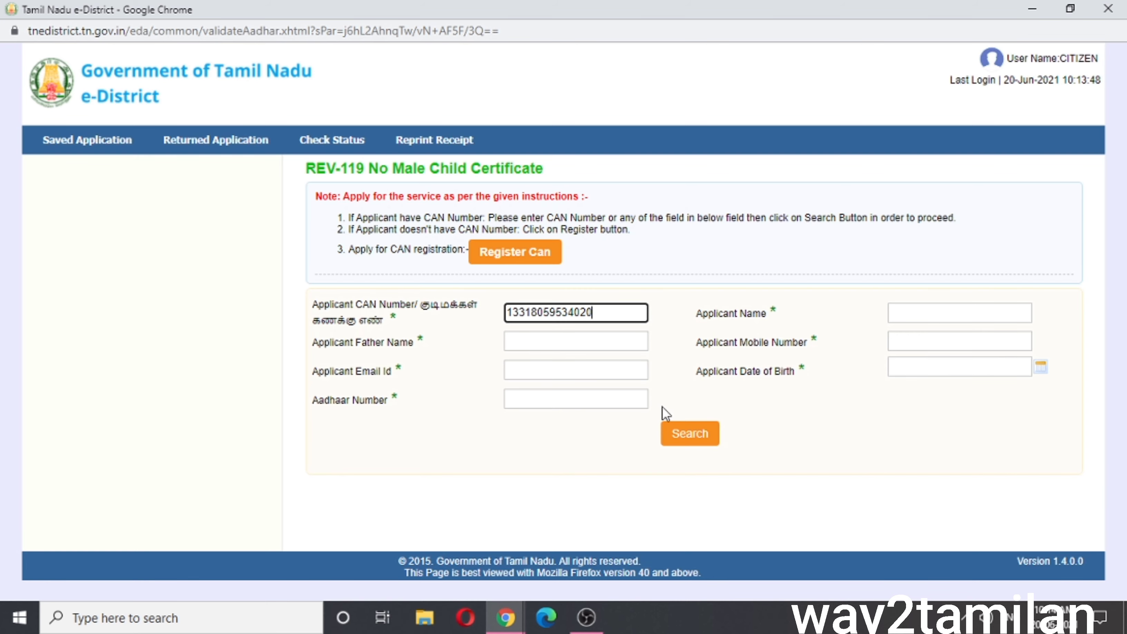
Search by the CAN number and select the matching applicant record
click(684, 430)
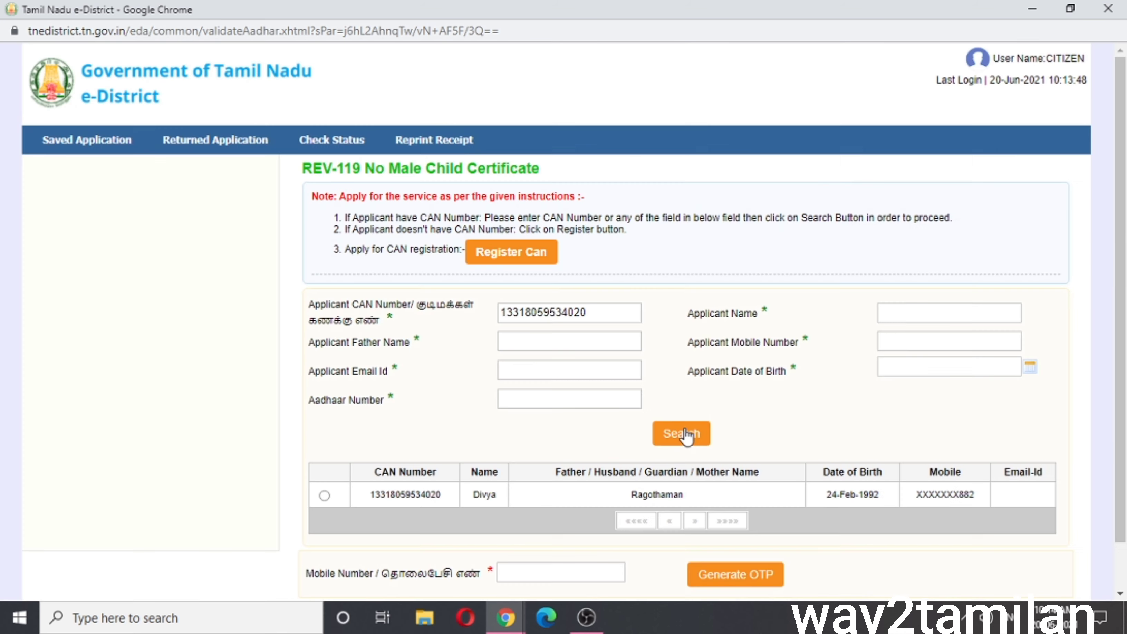
scroll(687, 435, down, 2)
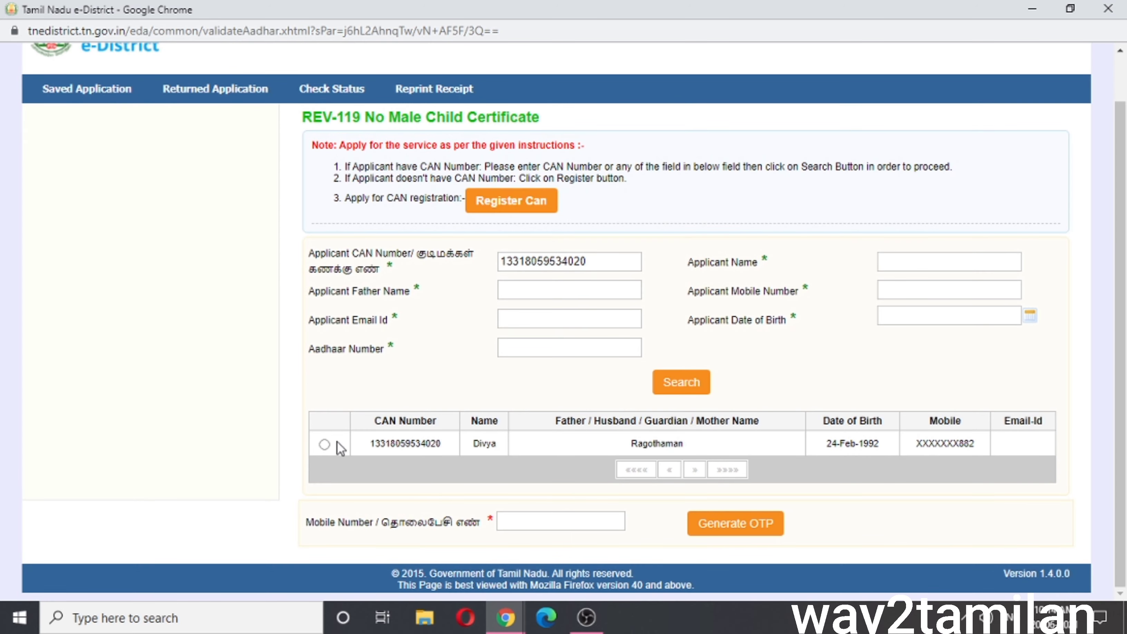
click(321, 446)
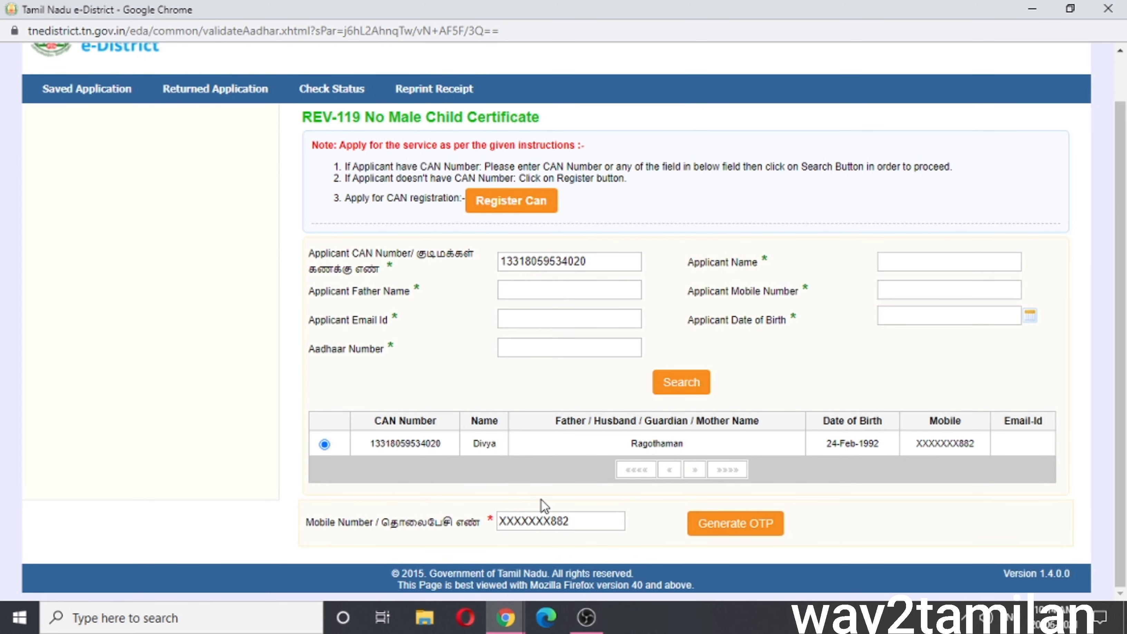
click(752, 530)
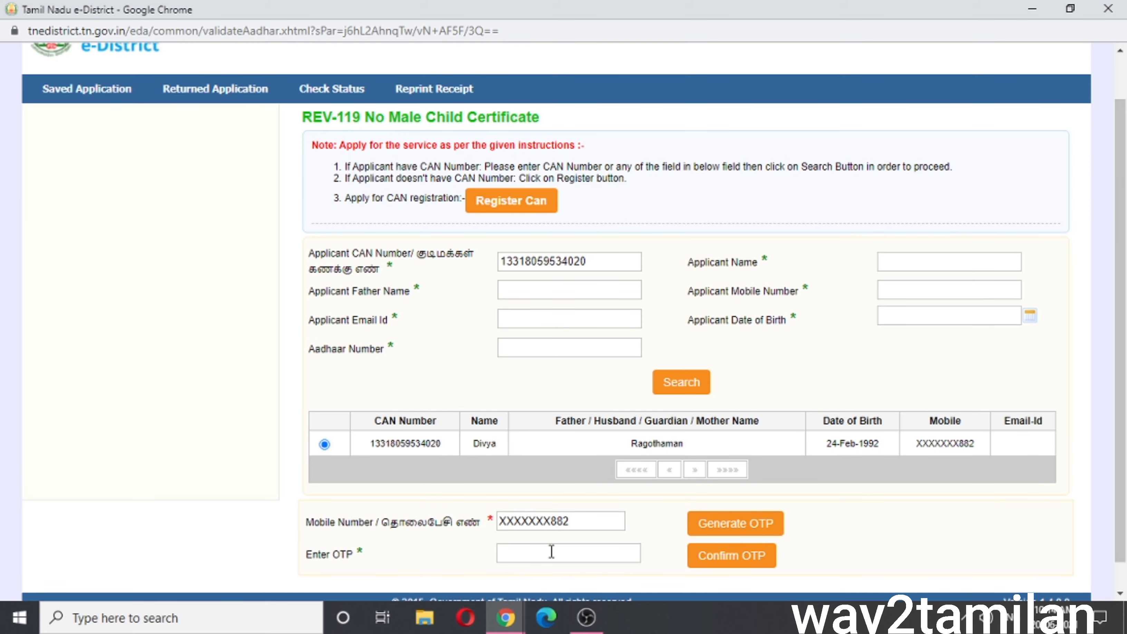
click(552, 552)
text(7831)
click(756, 558)
scroll(756, 558, down, 1)
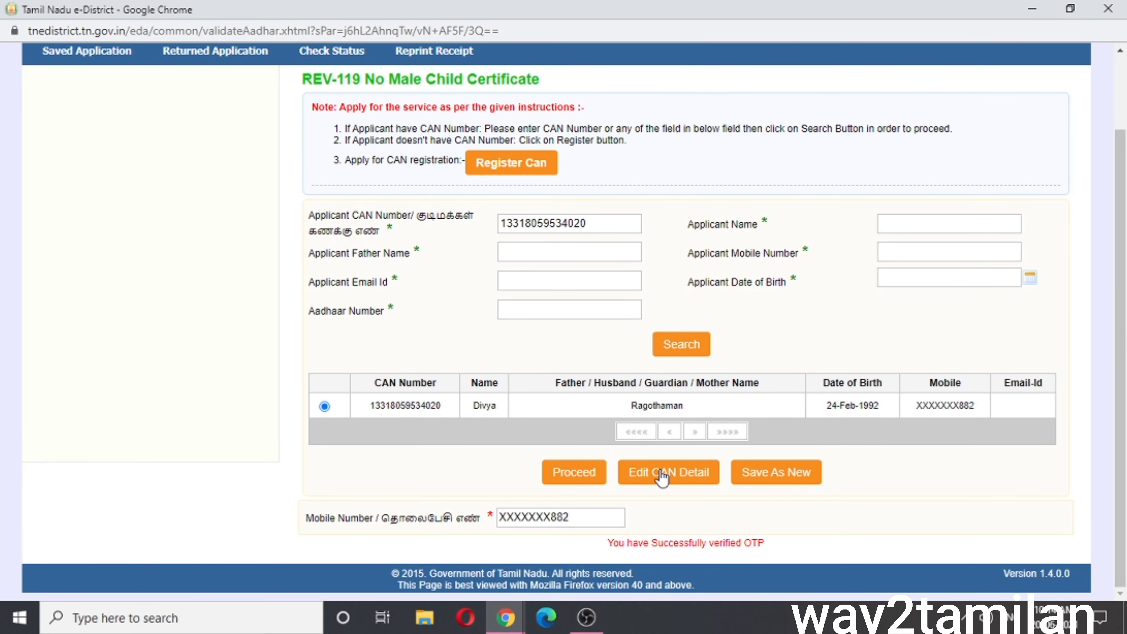
click(577, 472)
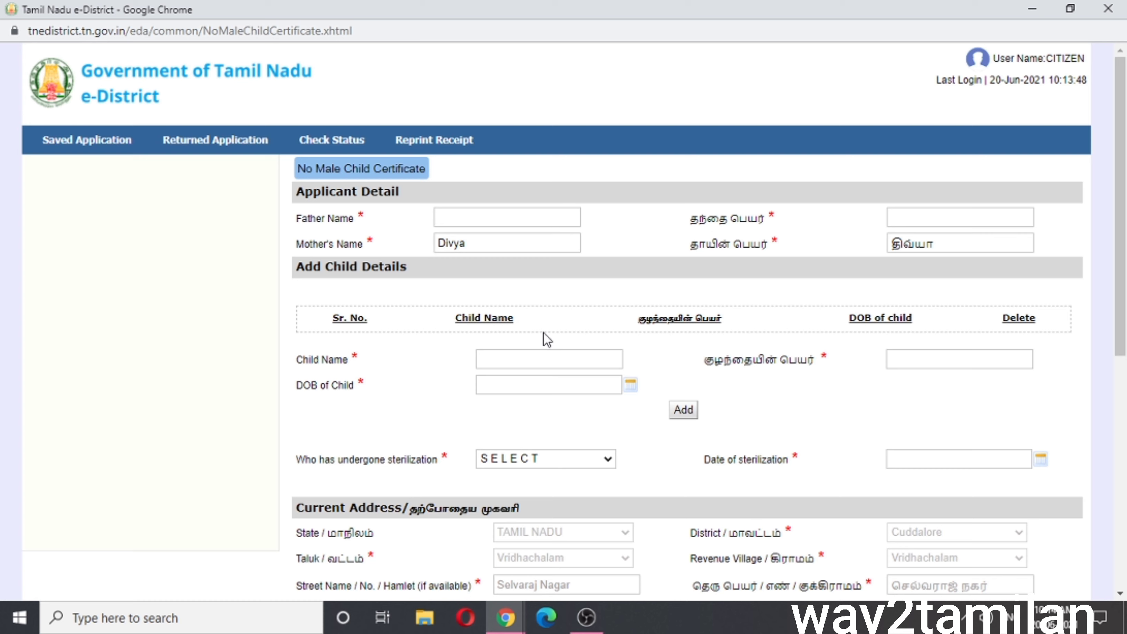
Fill in the father's name as 'raja' in the Tamil field
click(511, 210)
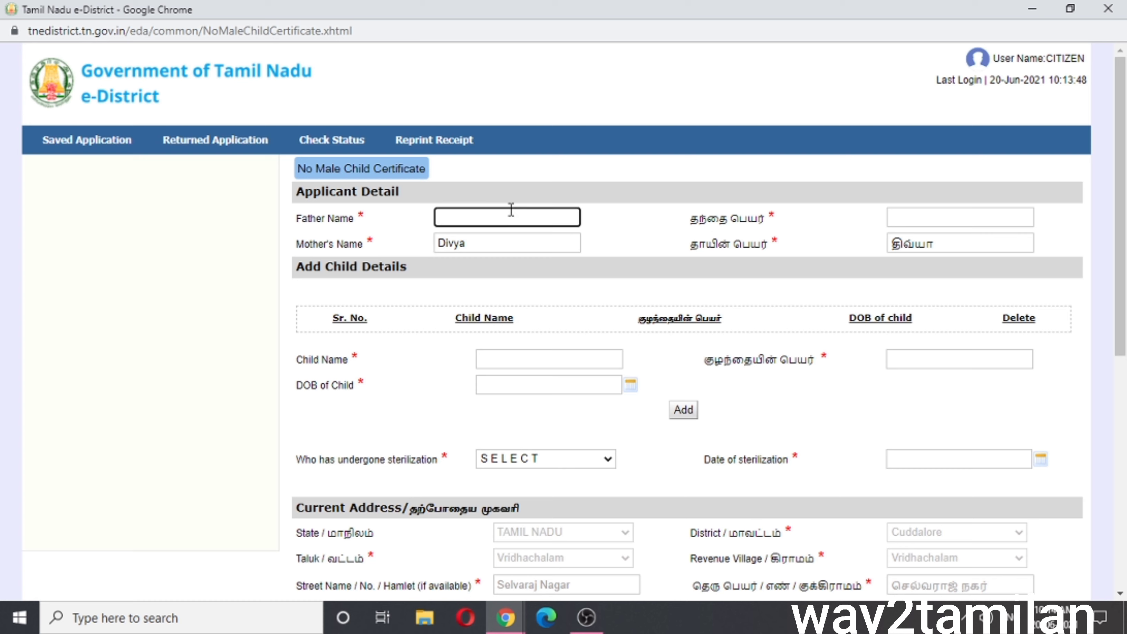
key(Tab)
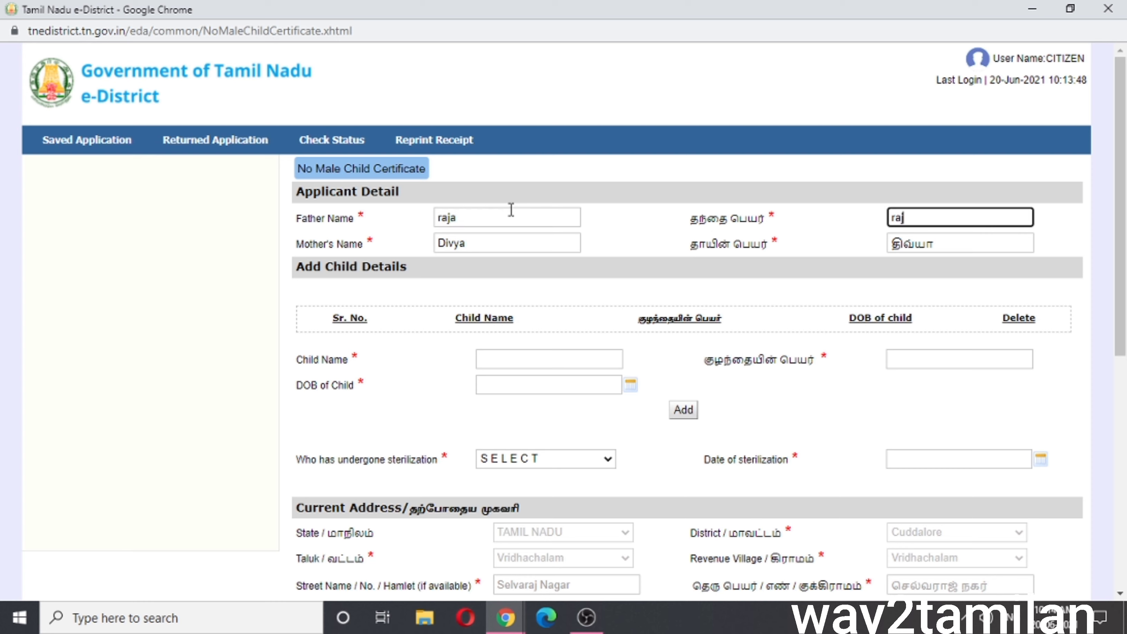
text(raja)
click(506, 360)
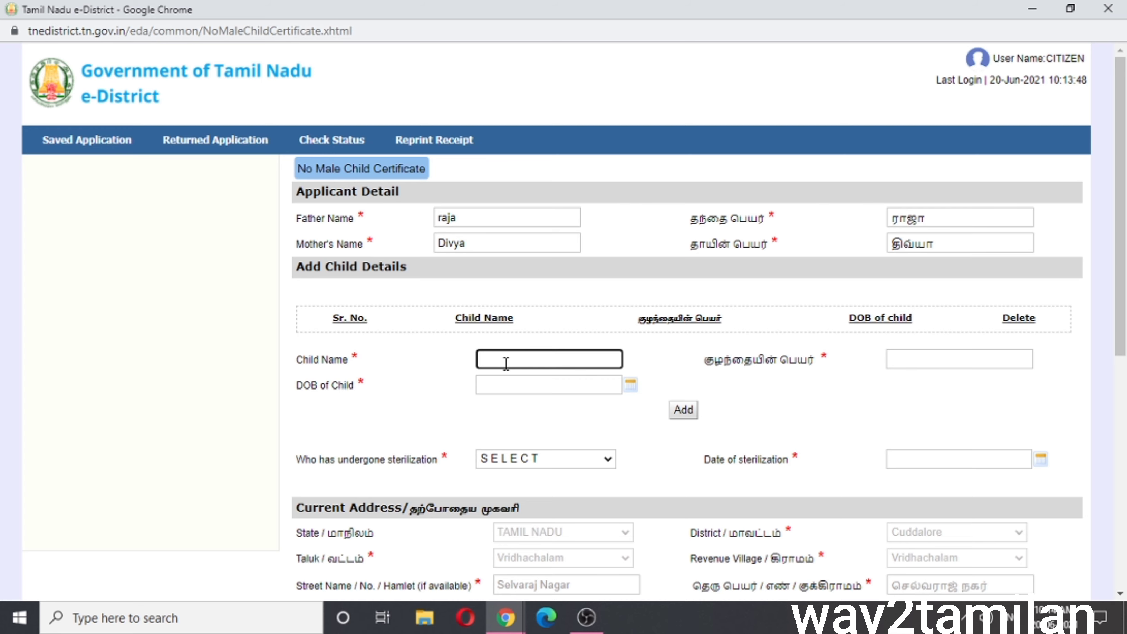
scroll(506, 363, down, 3)
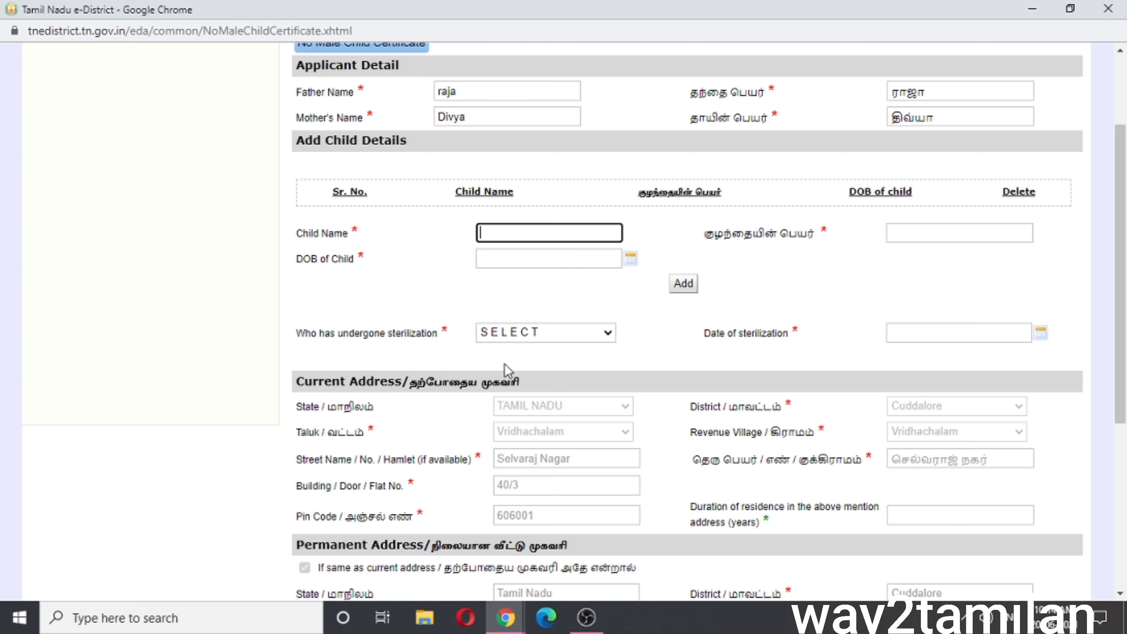
text(rani)
key(Tab)
text(rani)
click(532, 257)
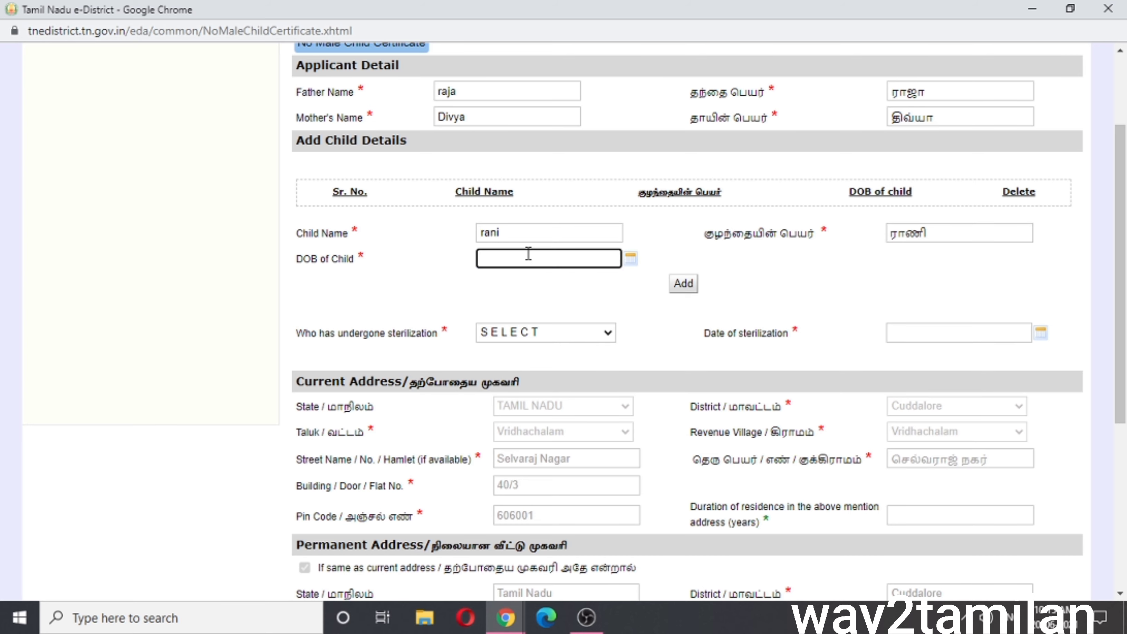
click(484, 279)
click(502, 279)
click(484, 278)
click(573, 299)
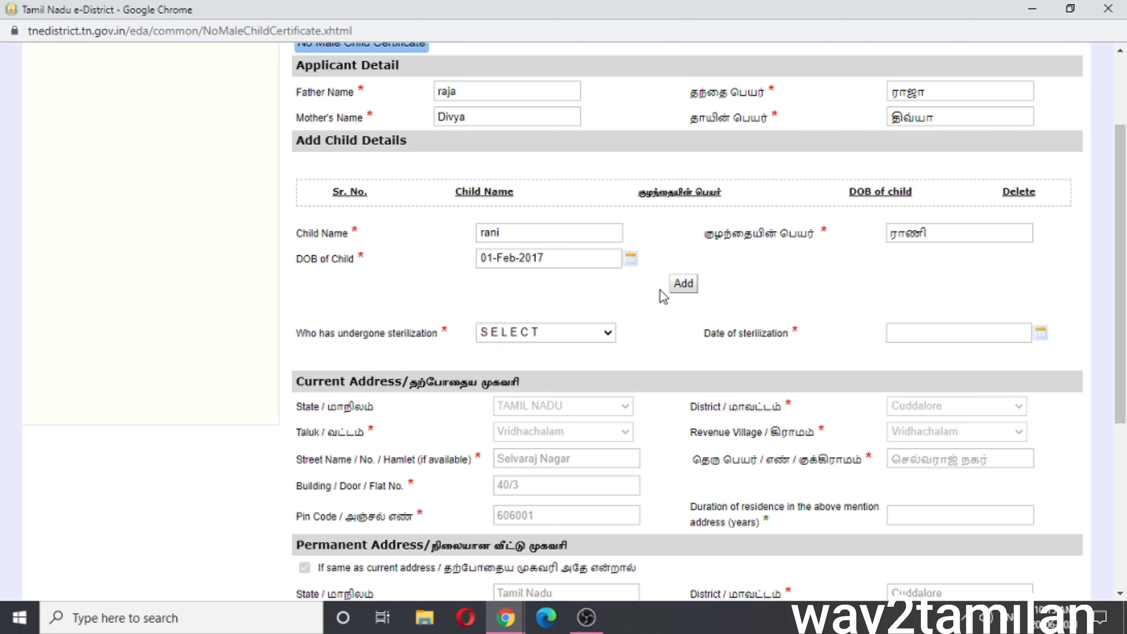
click(677, 286)
click(579, 256)
text(rani)
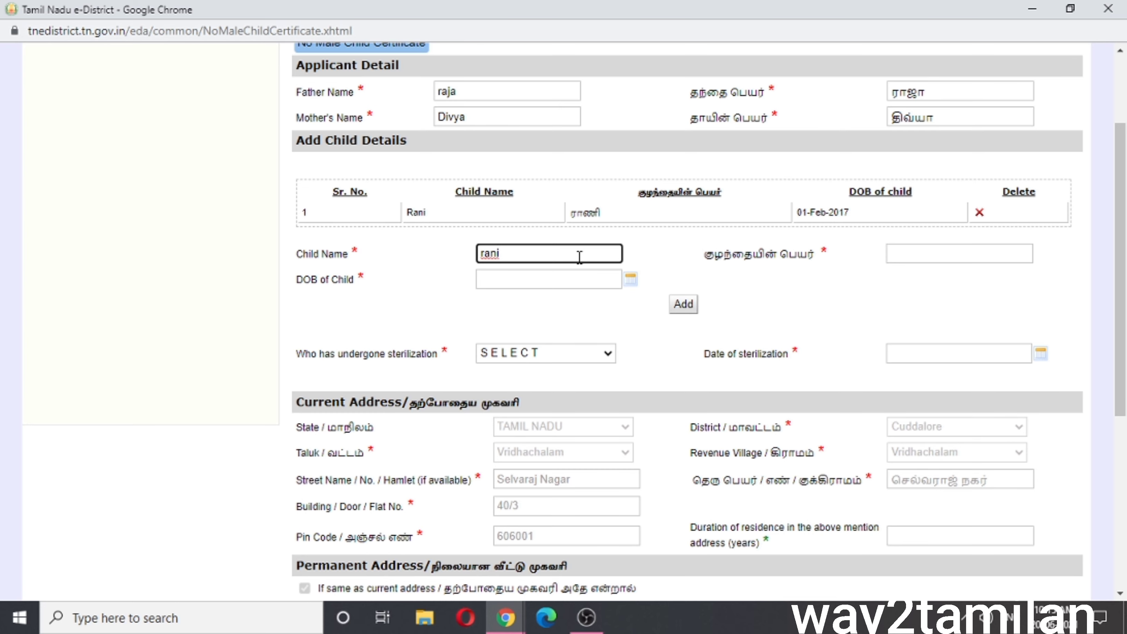
key(Tab)
text(rani)
key(Tab)
click(574, 345)
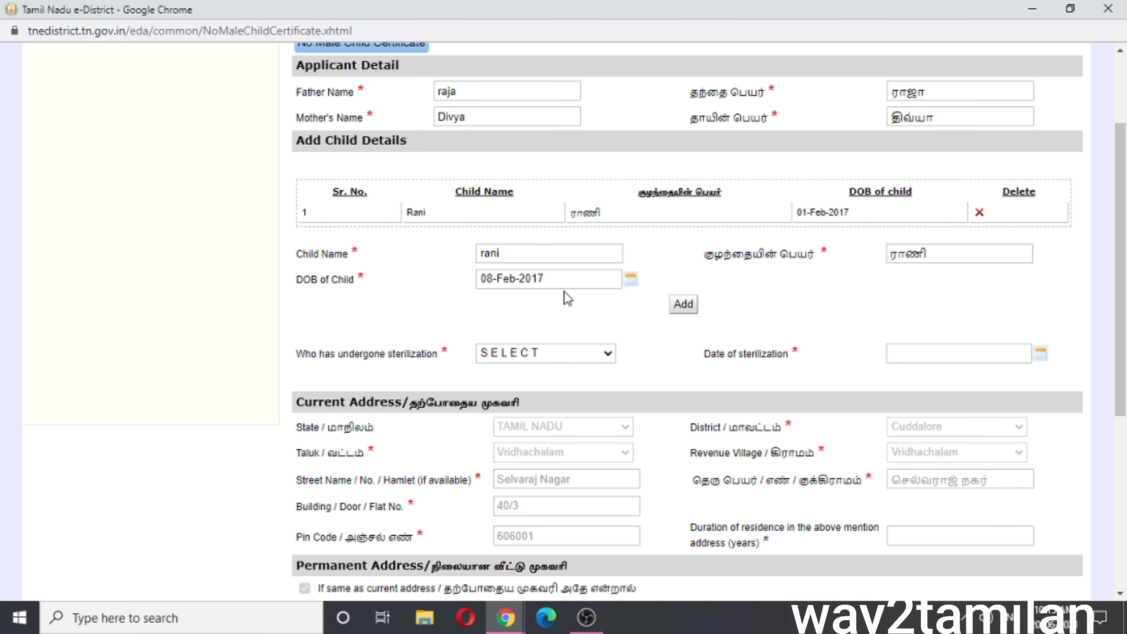
click(565, 284)
click(619, 300)
click(620, 300)
click(619, 300)
click(619, 300)
click(573, 345)
click(683, 305)
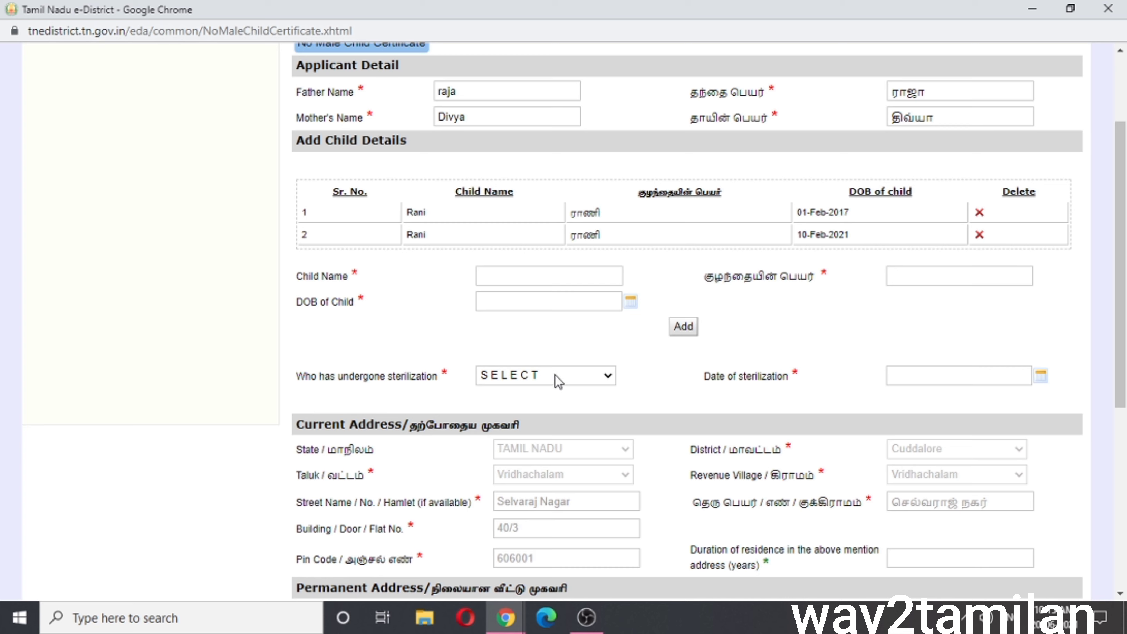
Record Mother as sterilized on 14-Jun-2021 and submit the application form
click(604, 375)
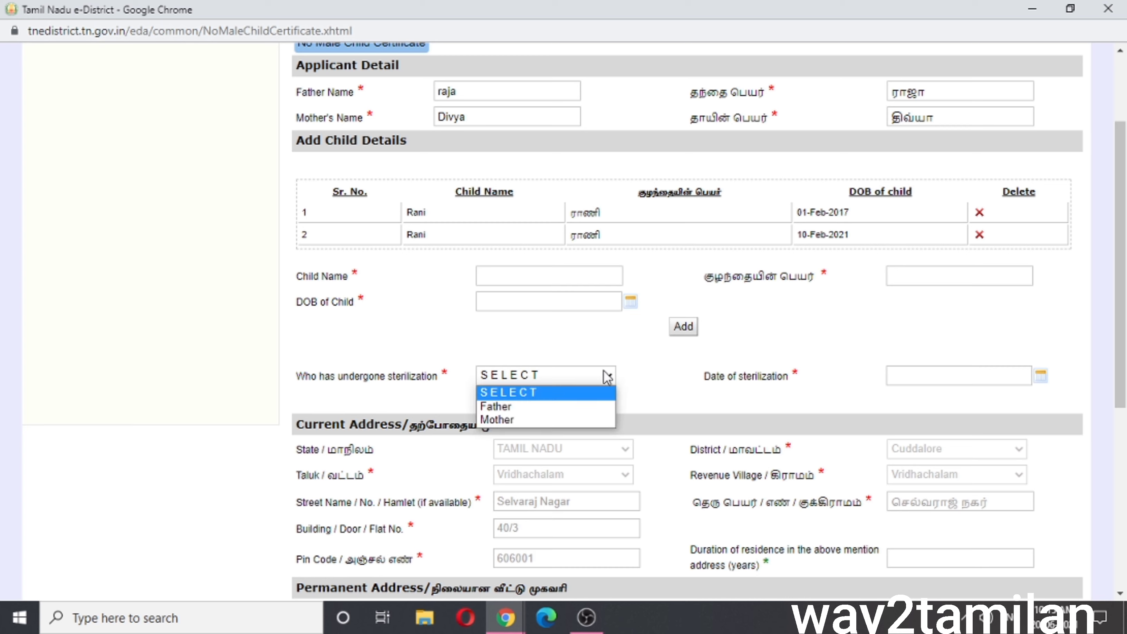
click(601, 419)
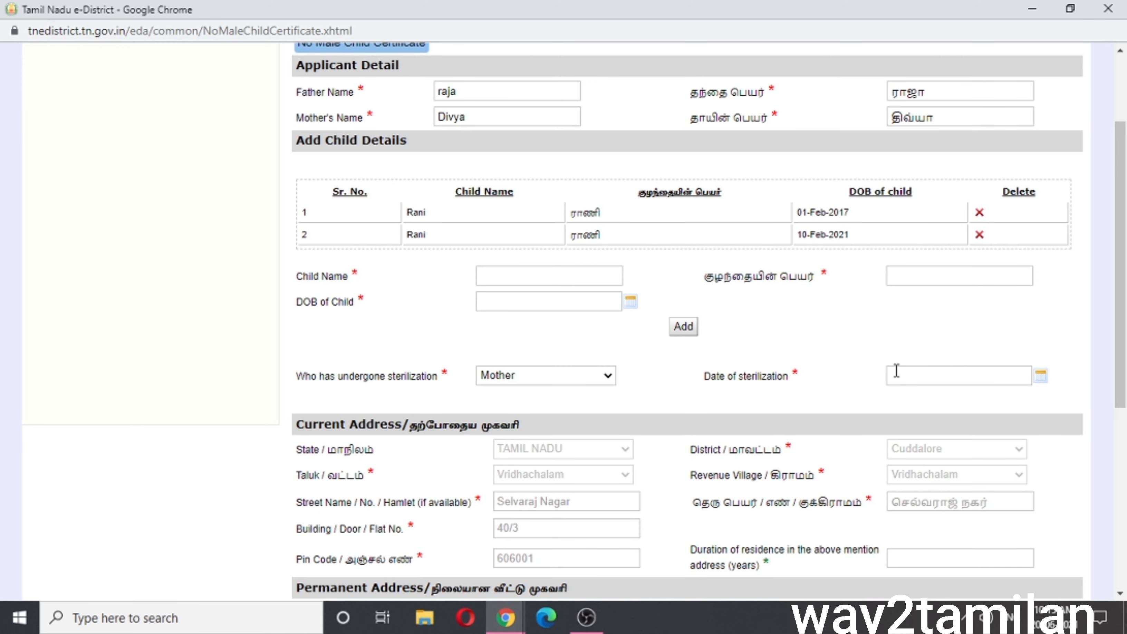
click(895, 371)
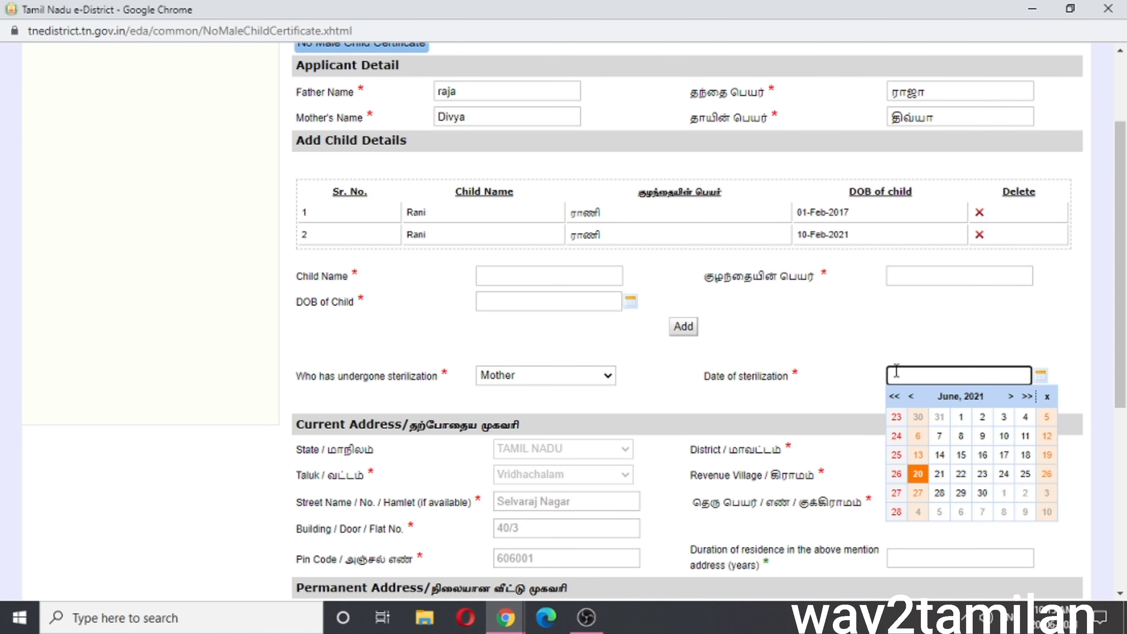
click(940, 474)
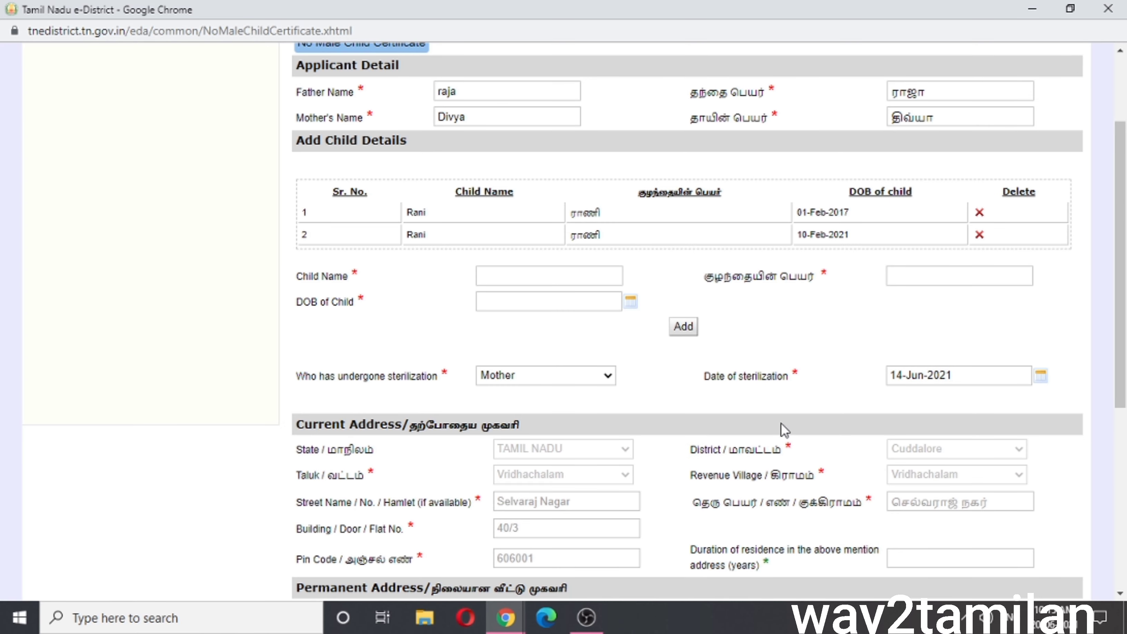
scroll(781, 426, down, 8)
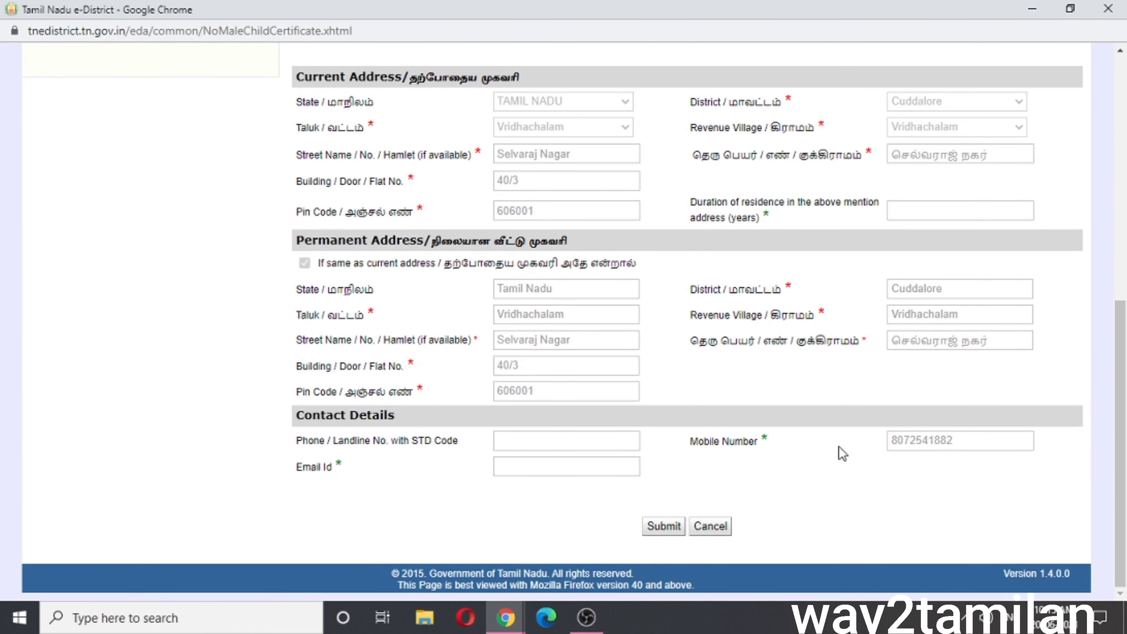
click(663, 526)
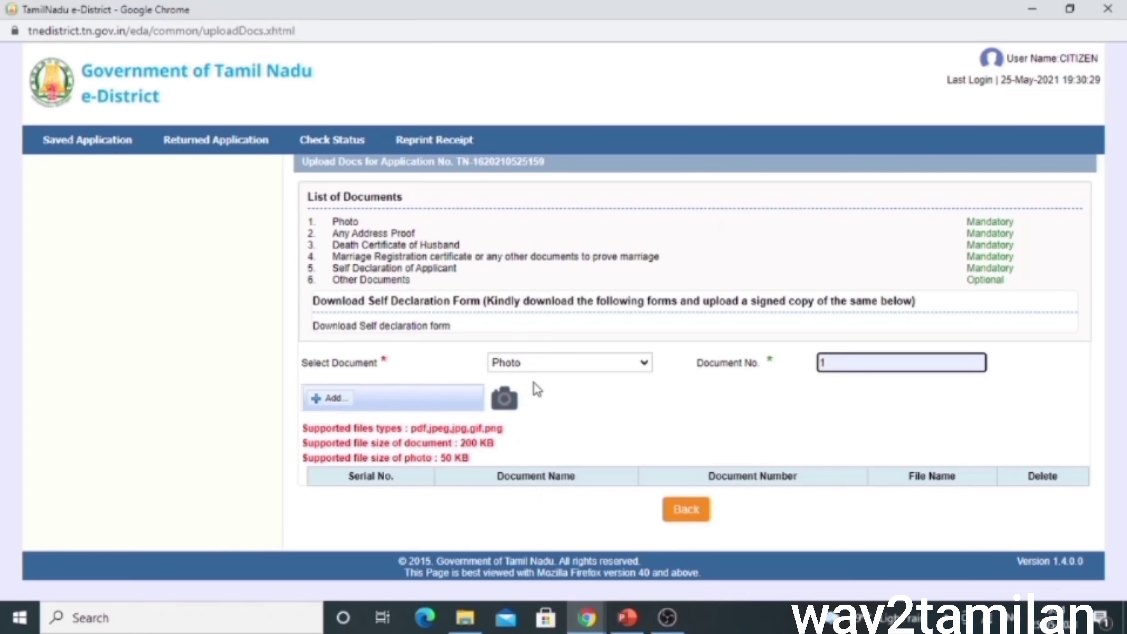
Choose Photo as the document type with number 1 and browse for the file
click(542, 367)
click(553, 368)
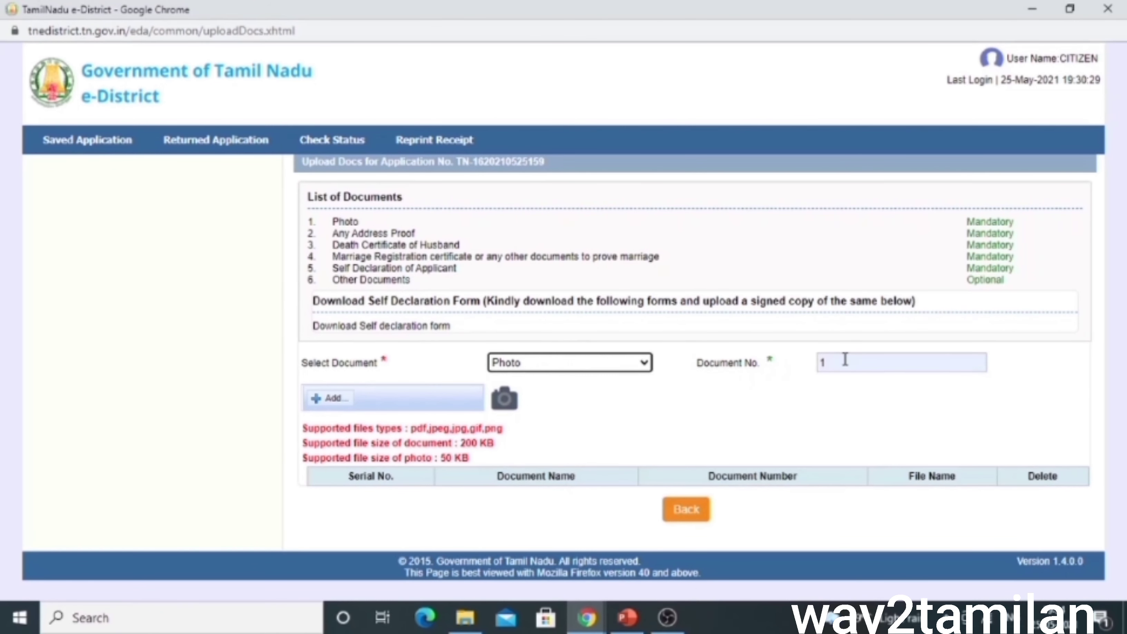
click(871, 361)
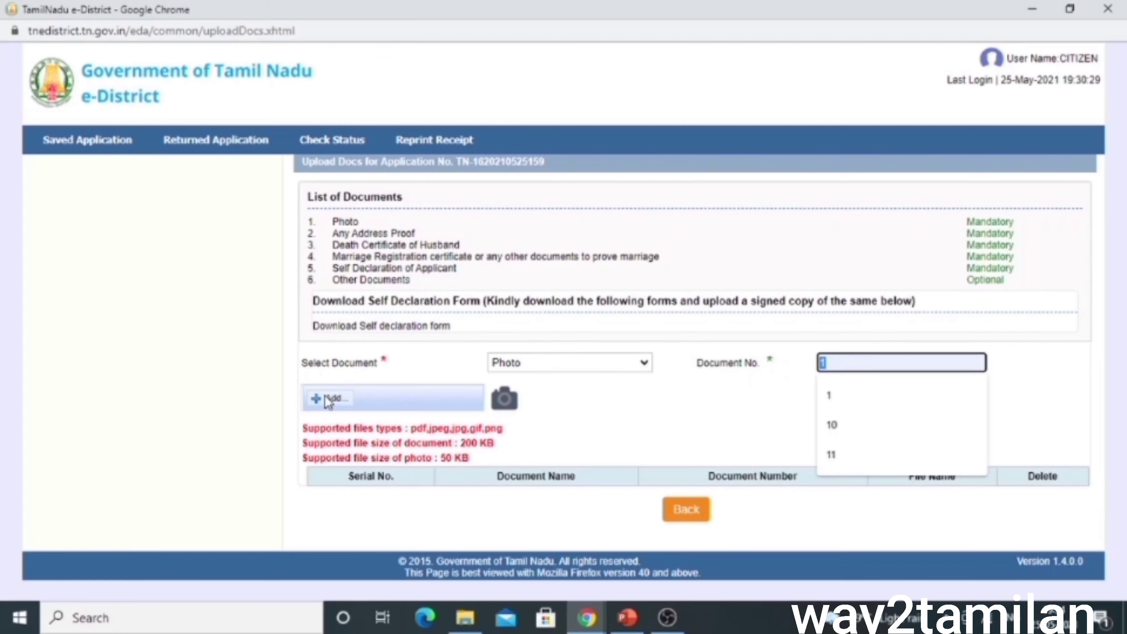
click(329, 397)
Upload the photo file from Downloads as the Photo document, number 1
double_click(205, 186)
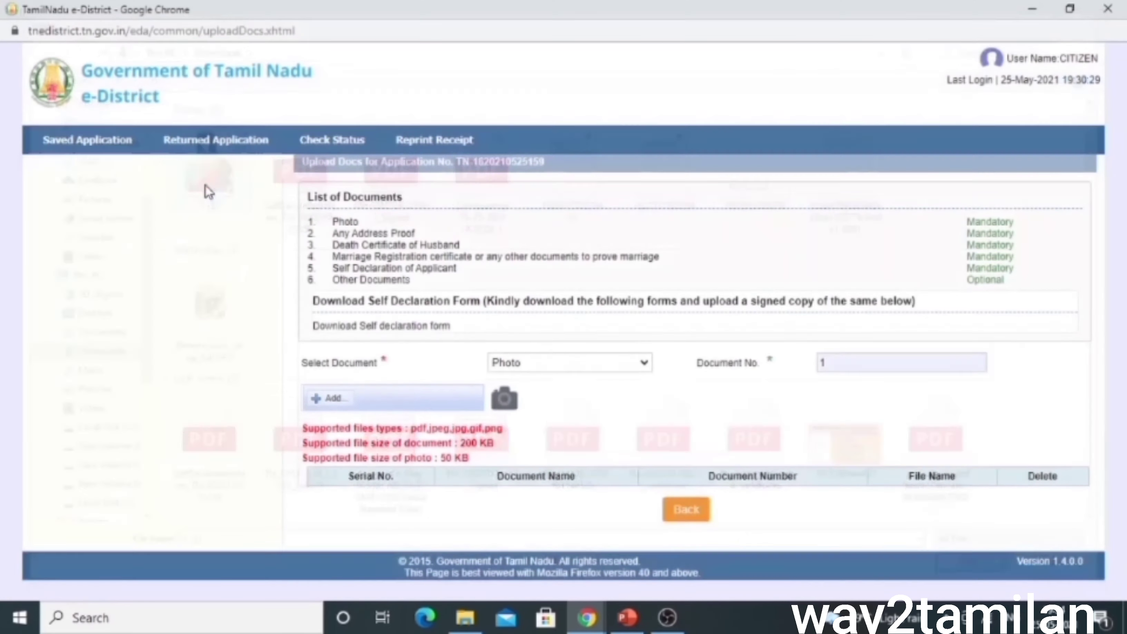
click(395, 399)
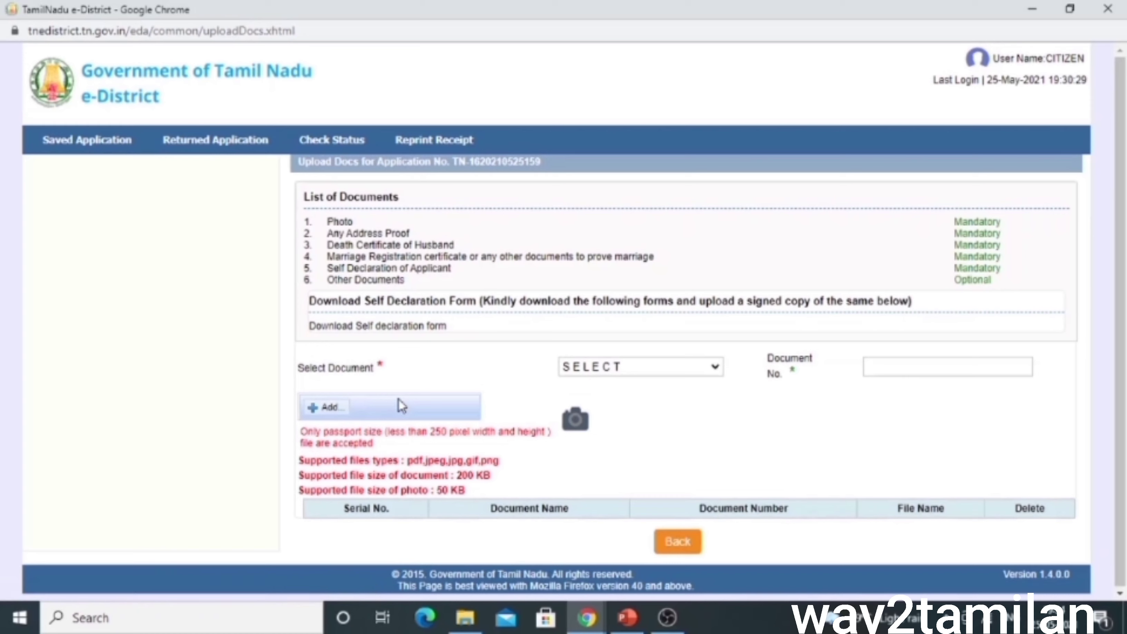
drag(312, 432, 374, 444)
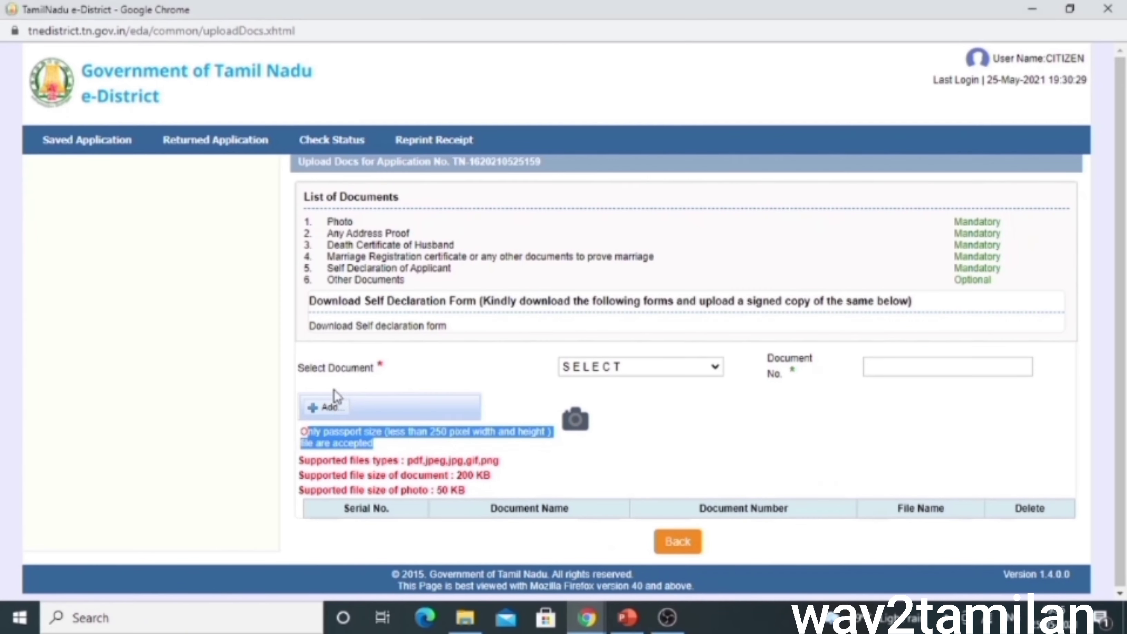
click(607, 369)
click(604, 395)
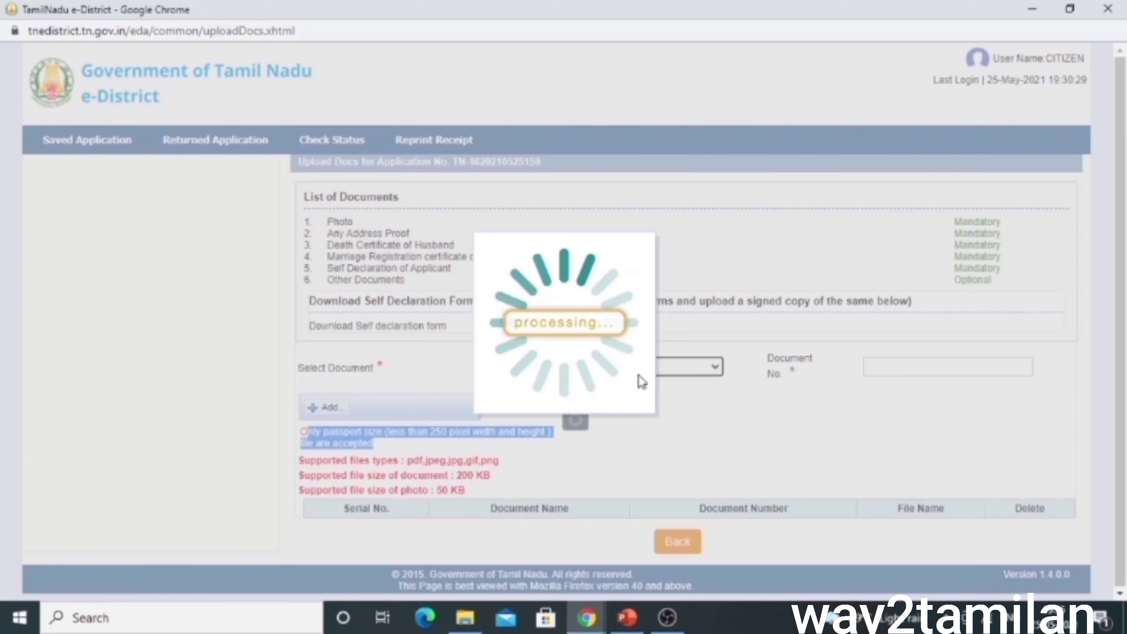
click(902, 360)
click(850, 395)
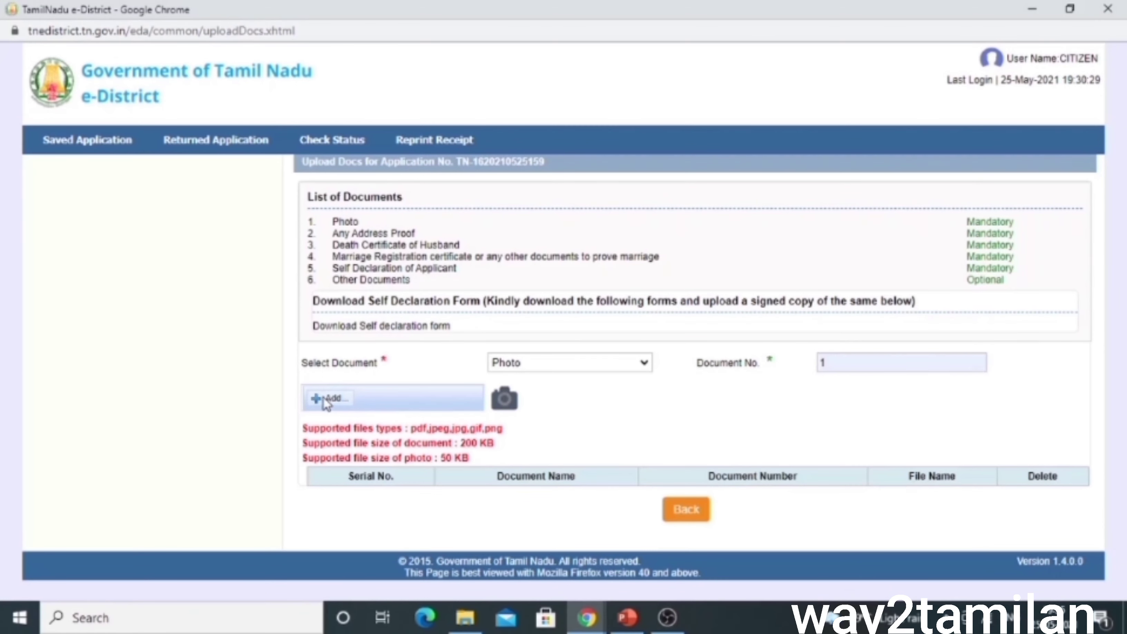
click(327, 402)
double_click(208, 177)
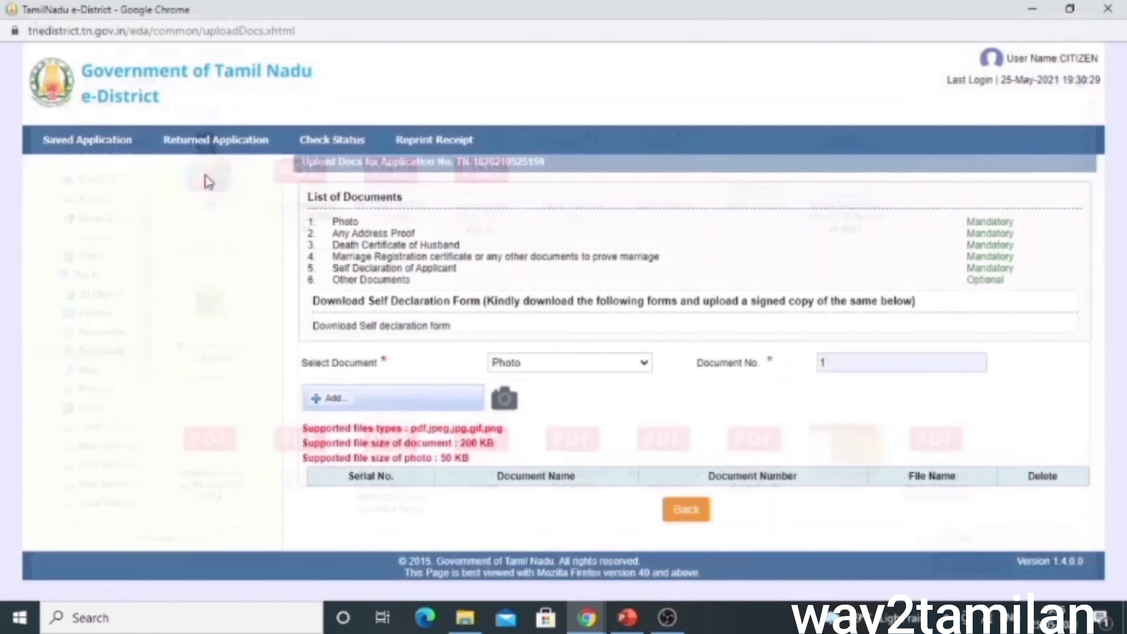
click(394, 398)
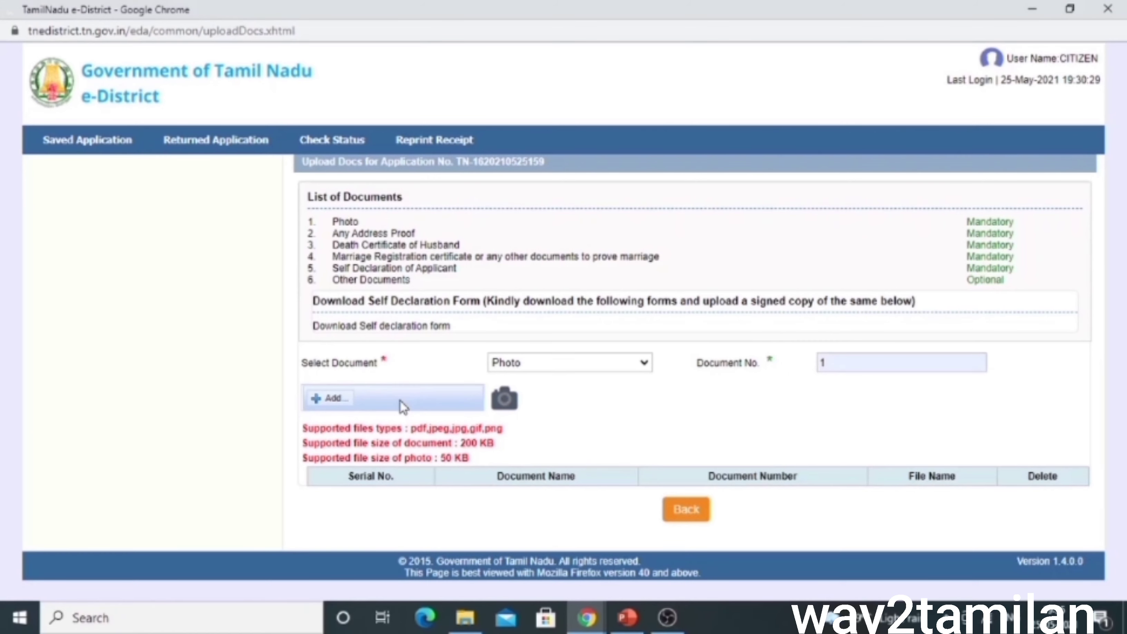
drag(307, 419, 382, 424)
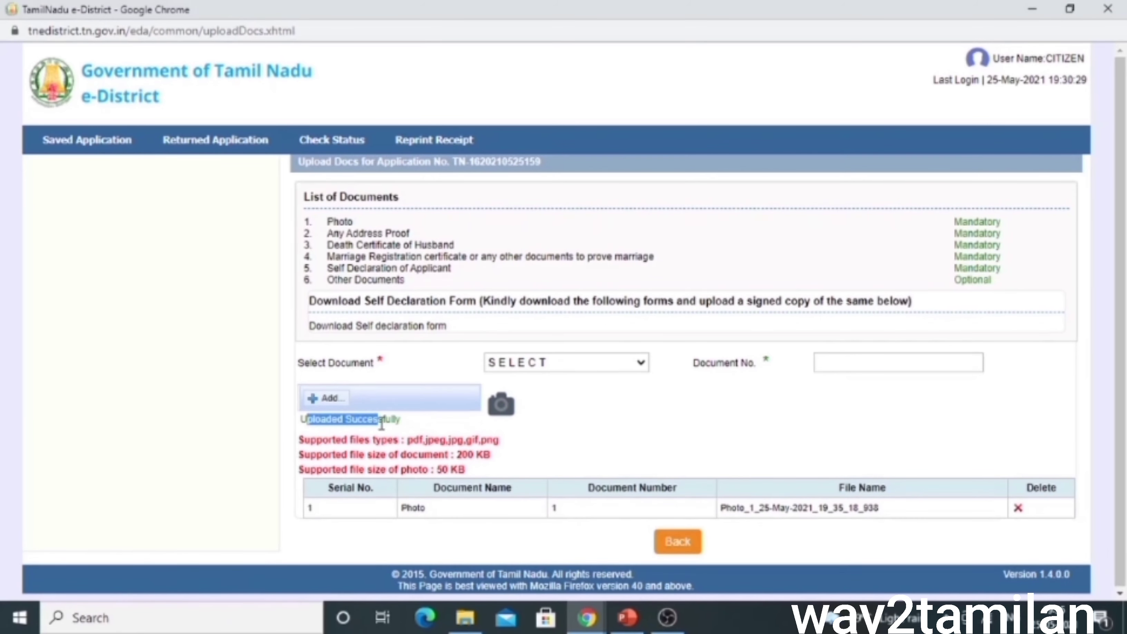
Set Any Address Proof as document number 2 and download the blank self declaration form
click(593, 359)
click(569, 406)
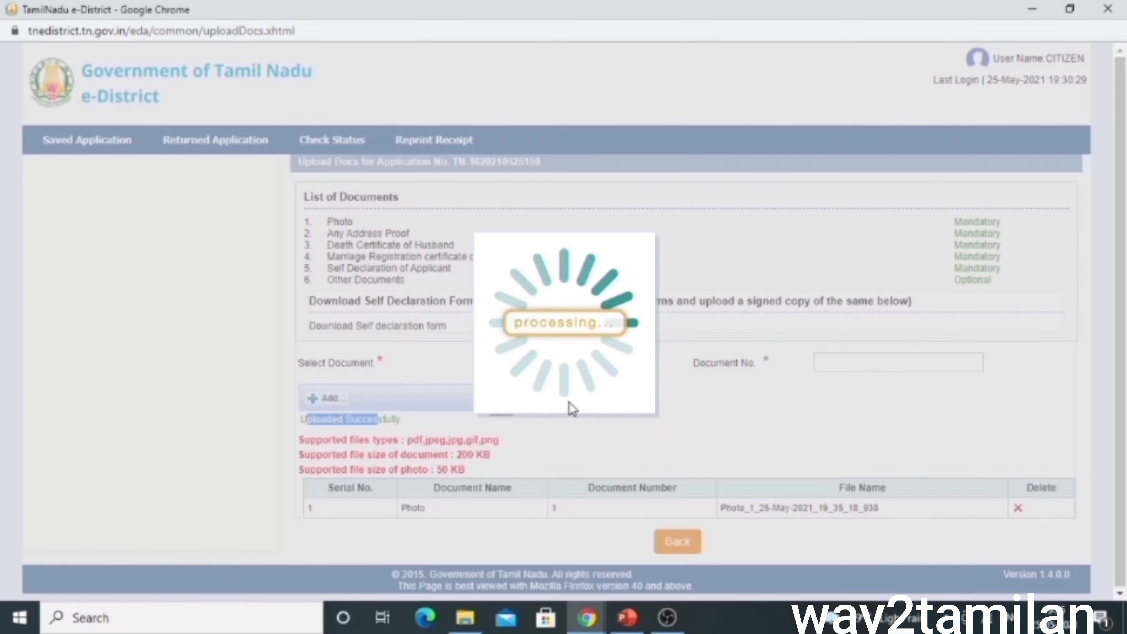
click(822, 363)
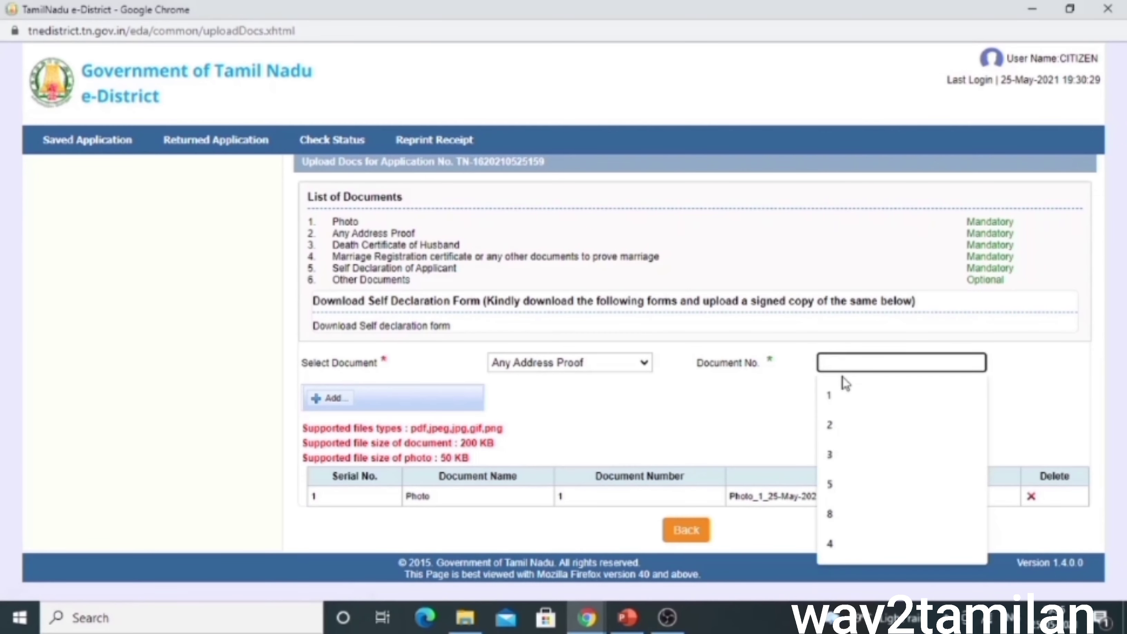
text(2)
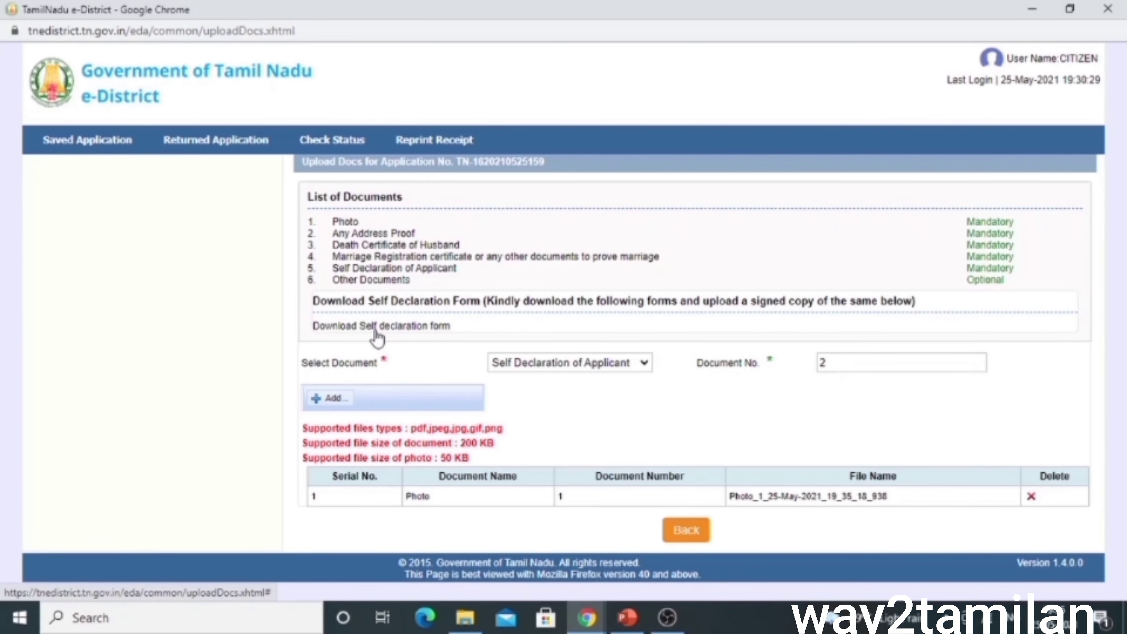
click(381, 328)
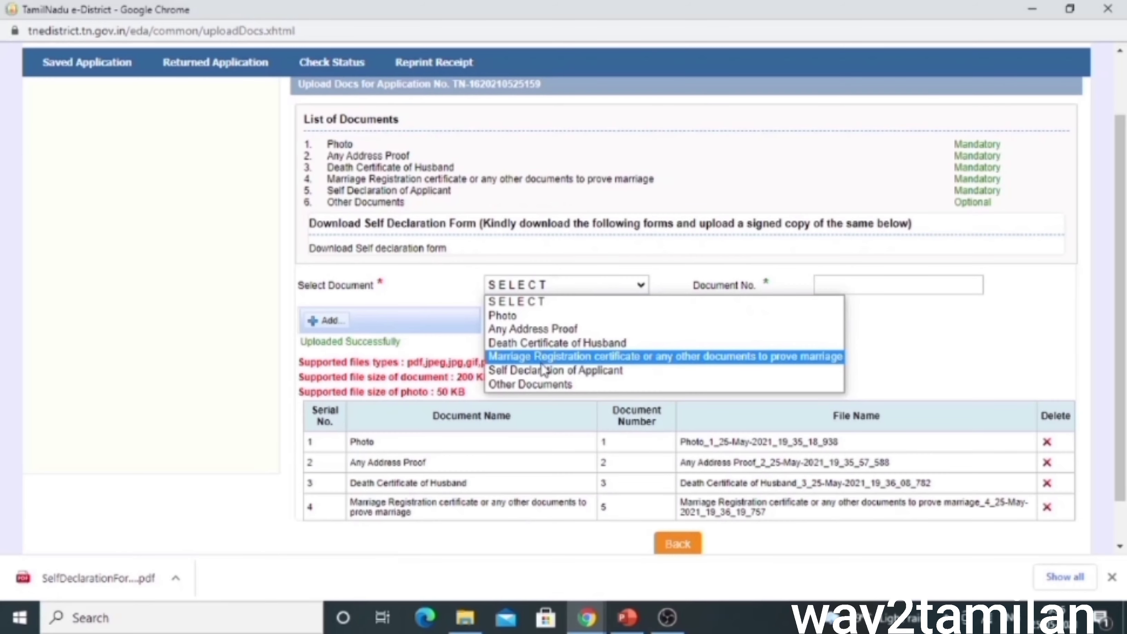
Upload the signed scan as Self Declaration of Applicant, document number 5
click(540, 369)
click(816, 286)
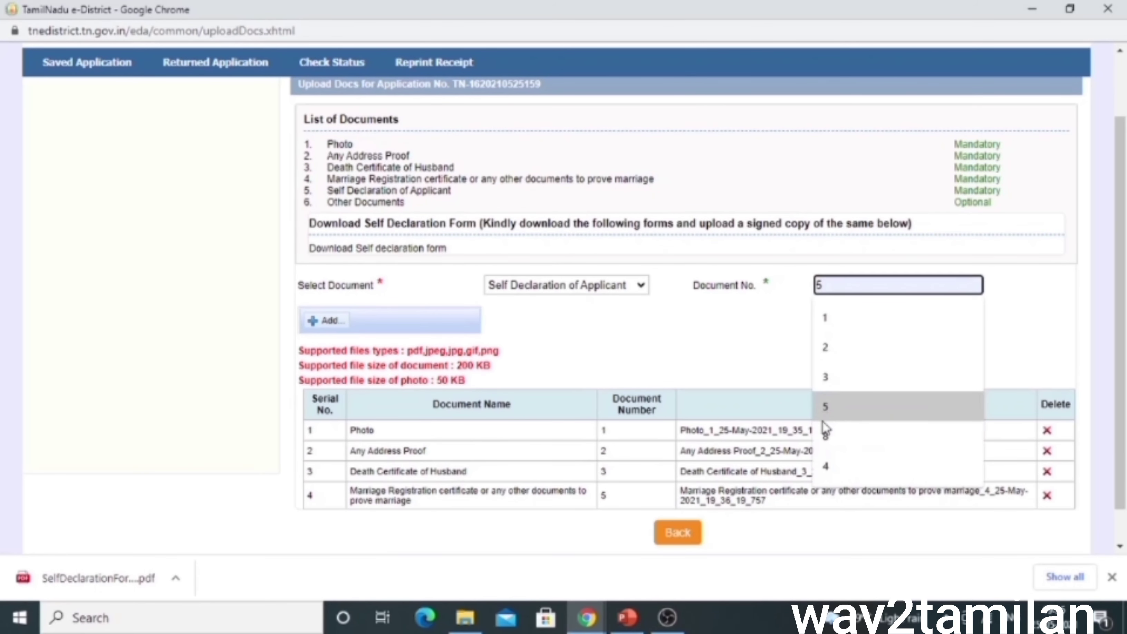
click(835, 402)
click(329, 322)
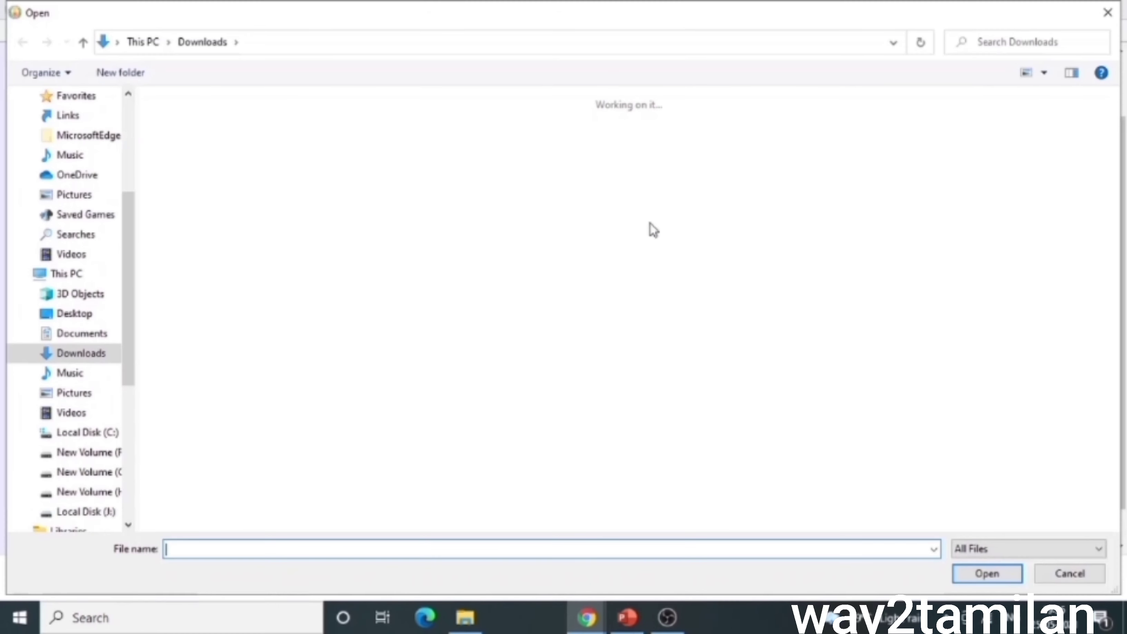
click(732, 176)
double_click(732, 175)
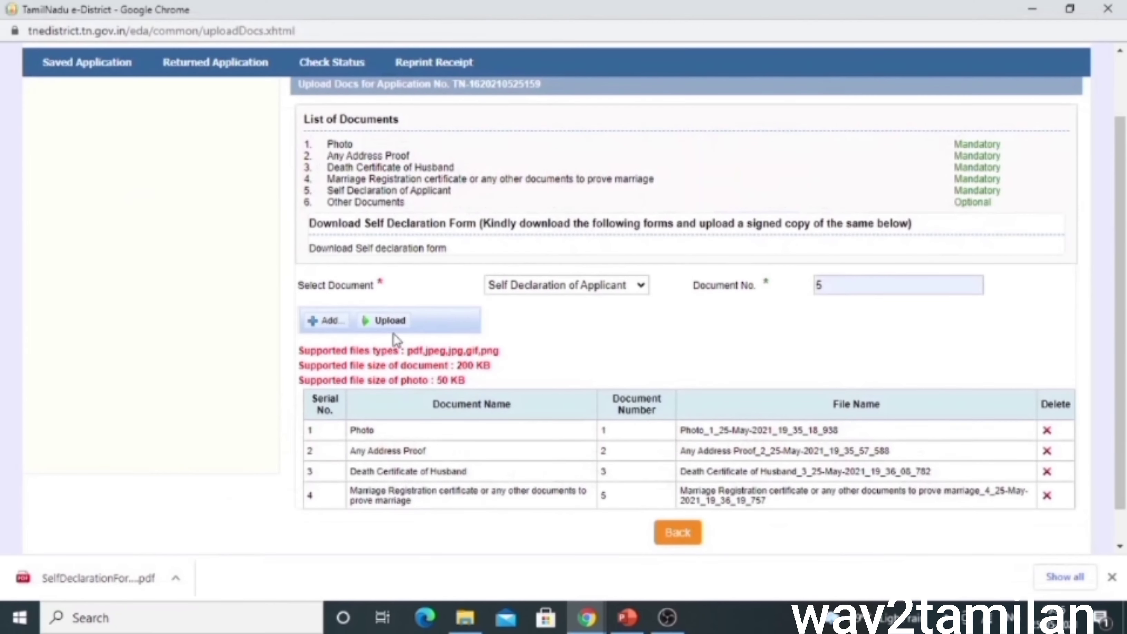
click(389, 320)
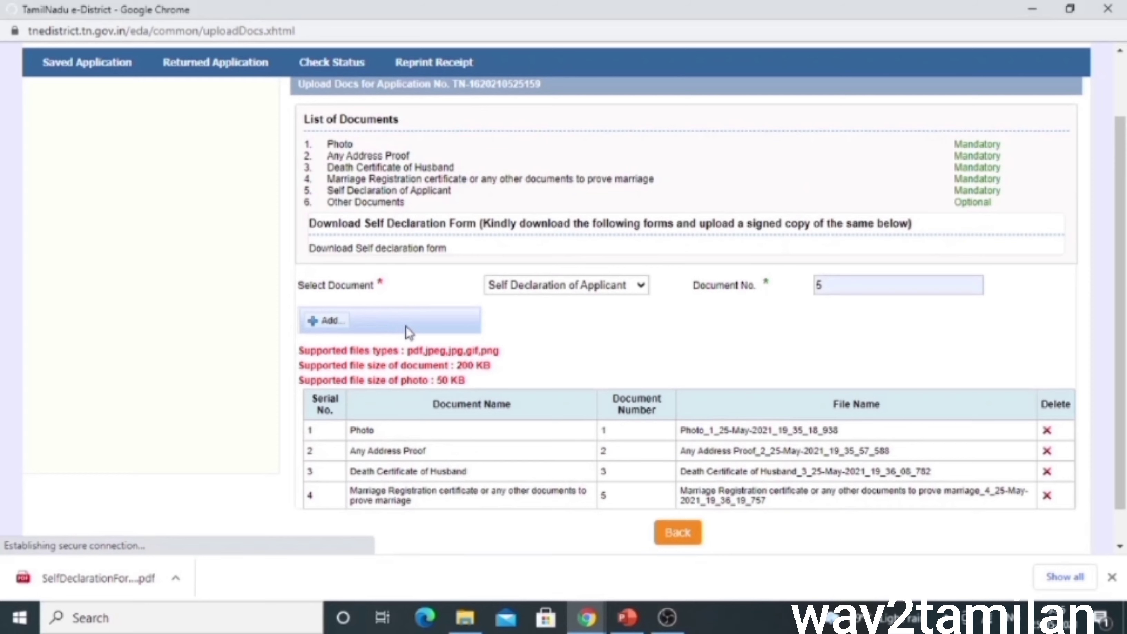
scroll(550, 322, down, 2)
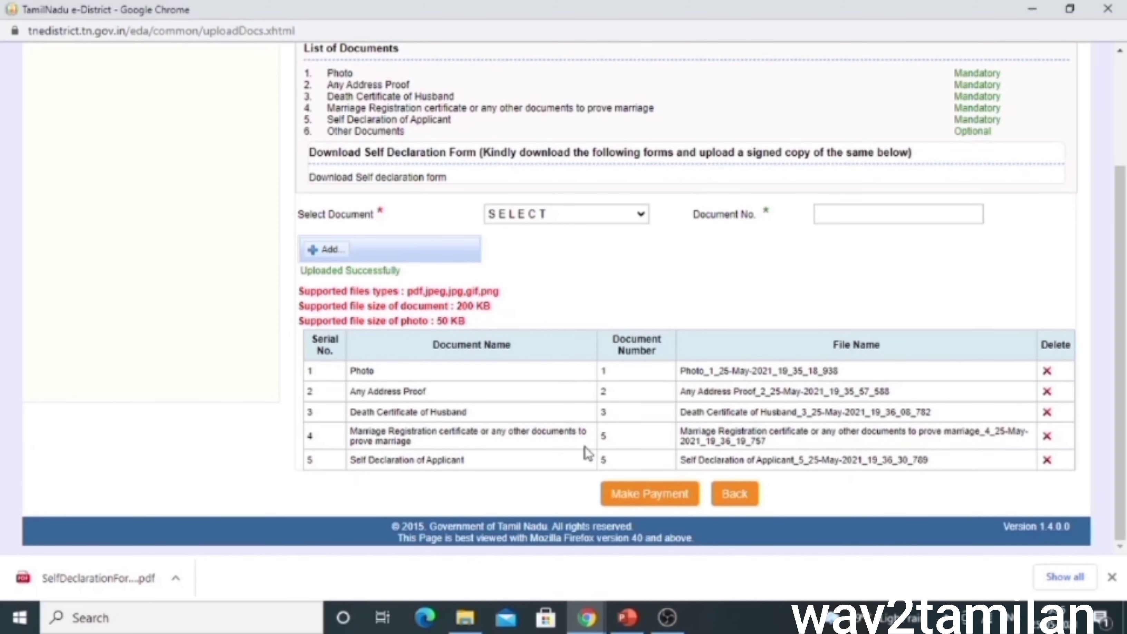
Pay the ₹60.00 fee on BillDesk using the QR option with BHIM UPI
click(629, 495)
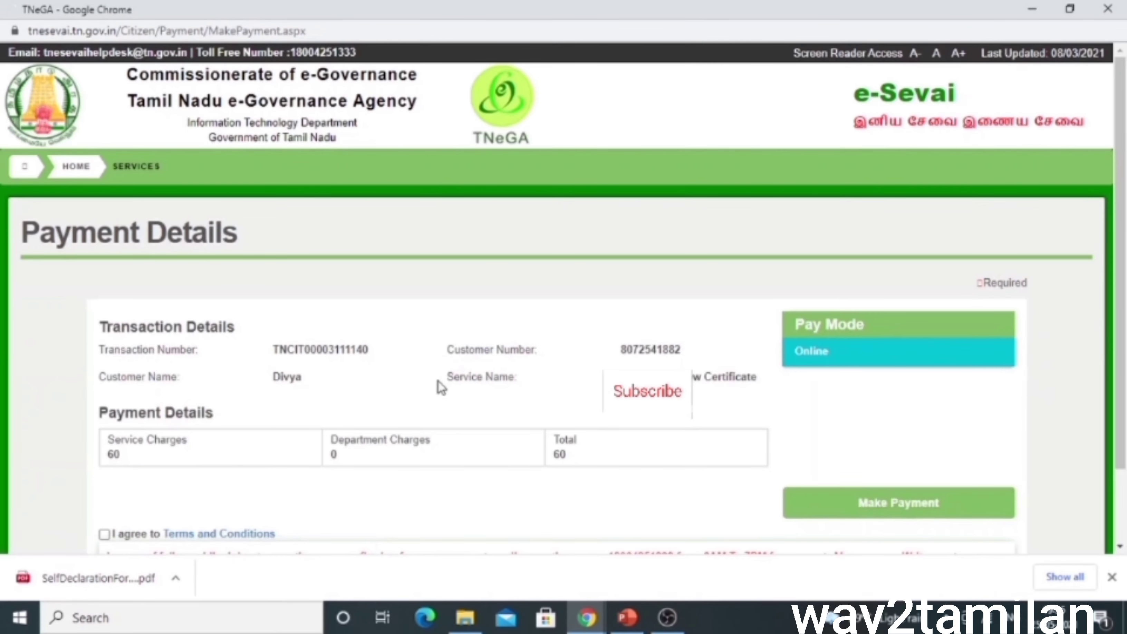
scroll(433, 389, down, 2)
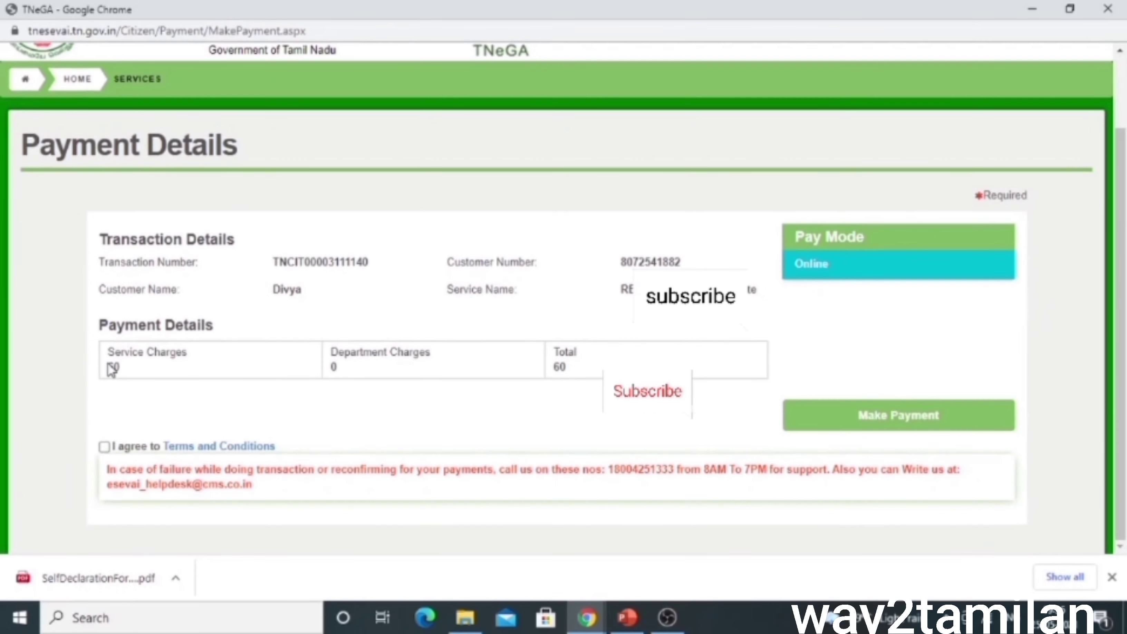
click(854, 424)
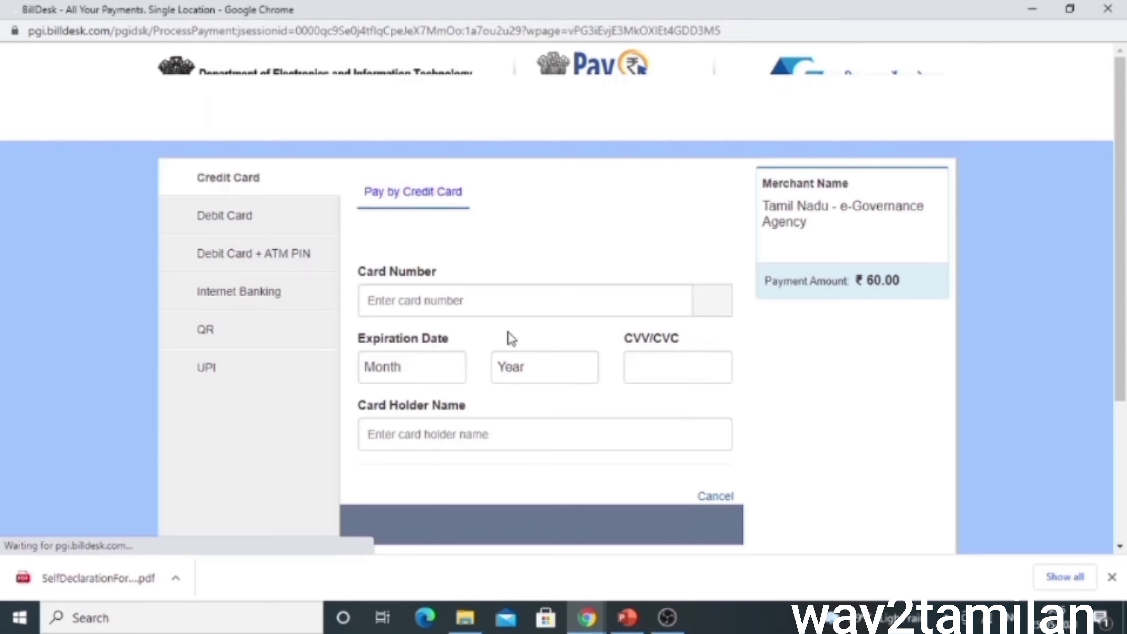
click(236, 249)
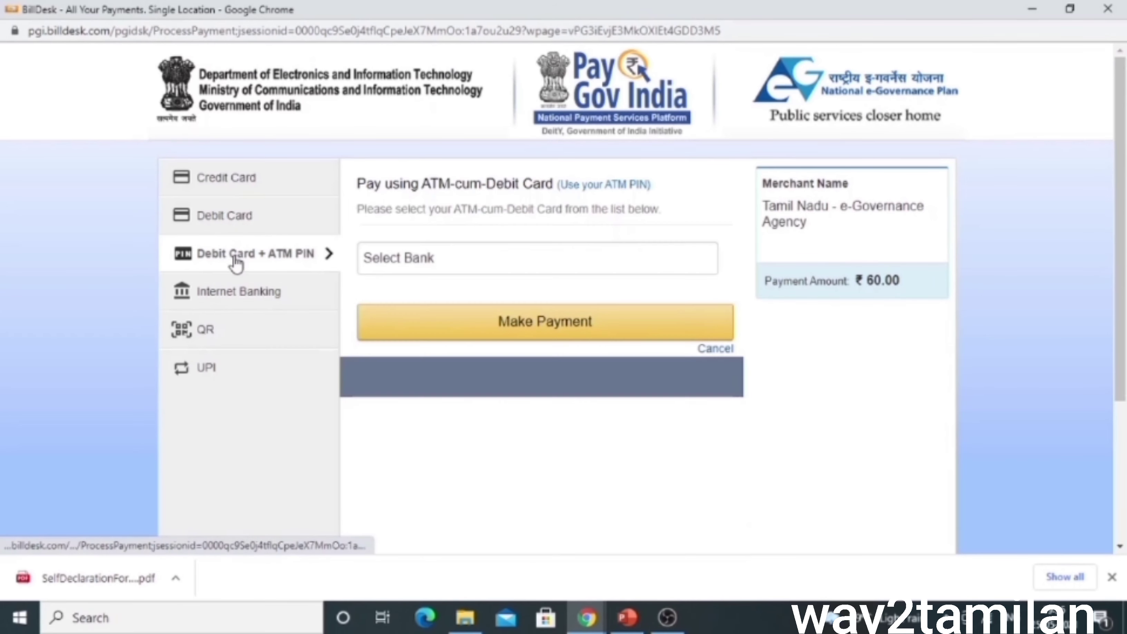
click(224, 291)
click(217, 330)
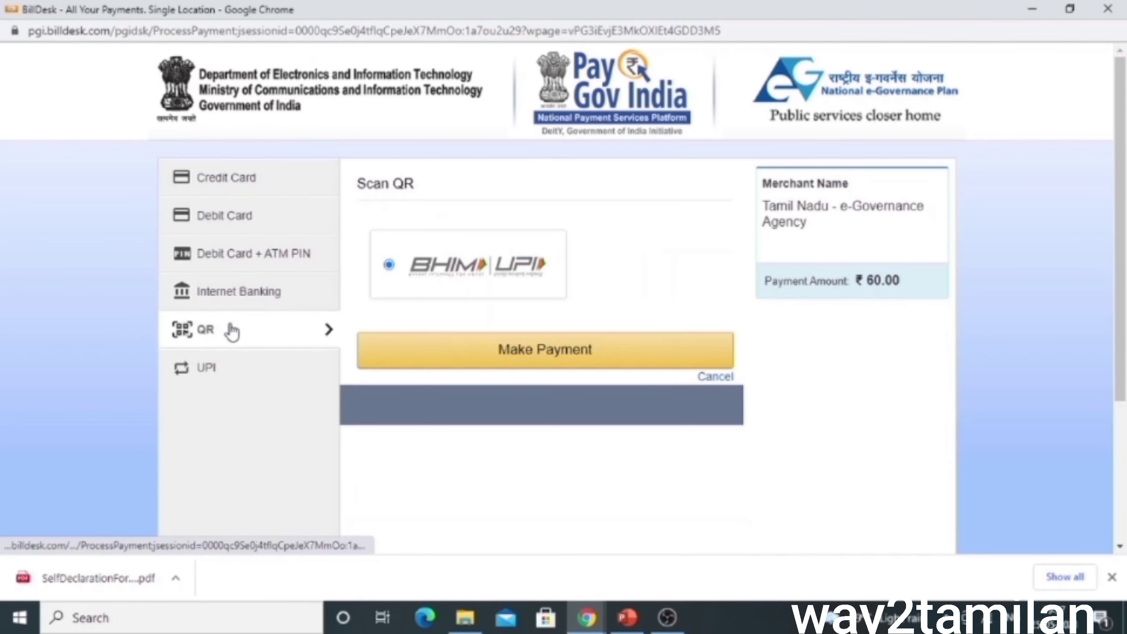
click(534, 359)
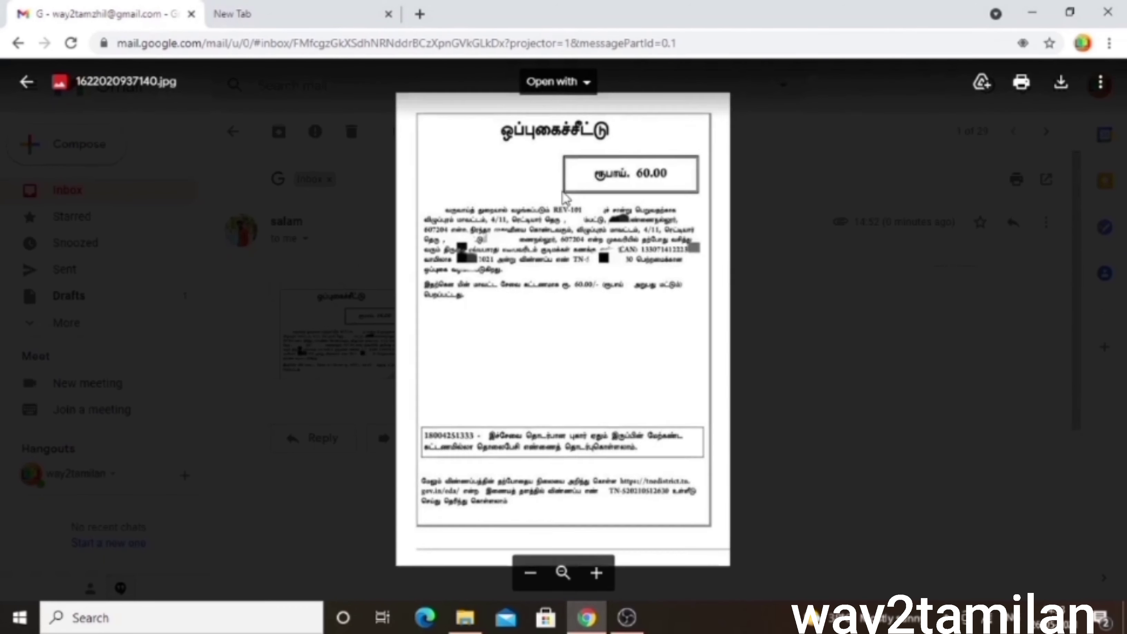
Scroll back up the ₹60.00 Gmail receipt and switch to a new browser tab
scroll(566, 198, up, 3)
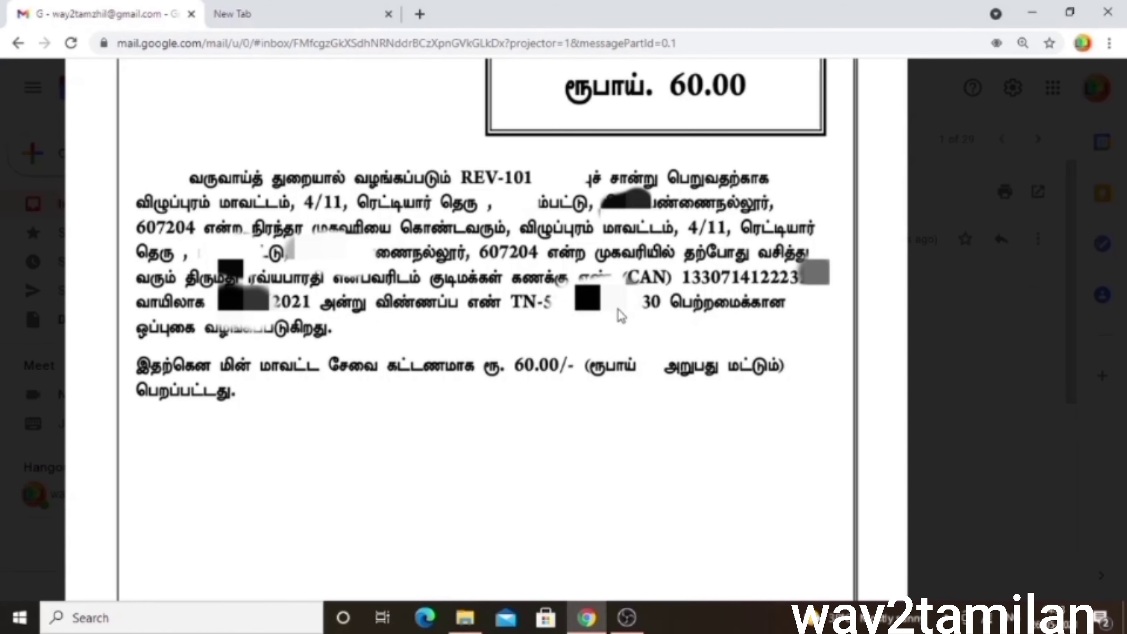
click(255, 15)
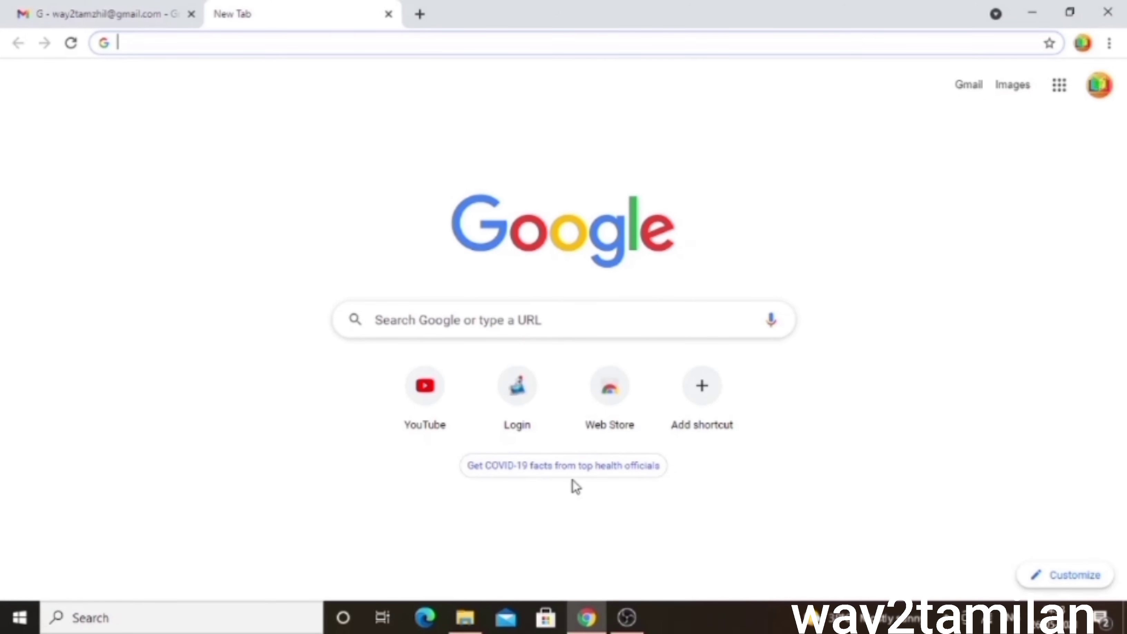
Search for 'tn edistrict login' and open the Tamil Nadu e-District Department Login result
text(TN EDIS)
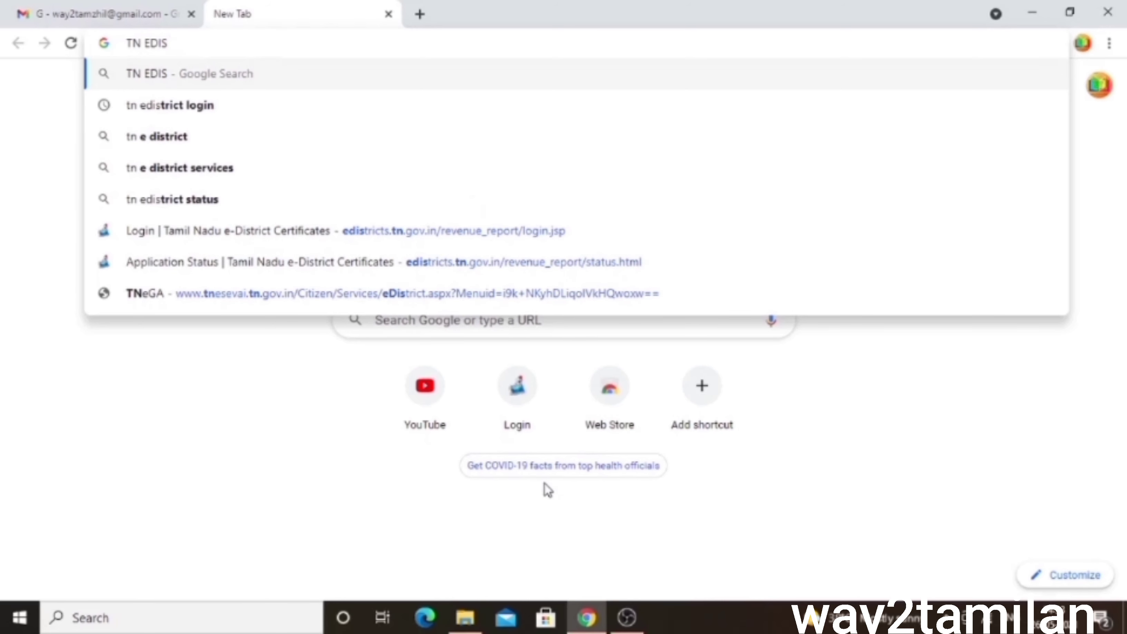
key(Down)
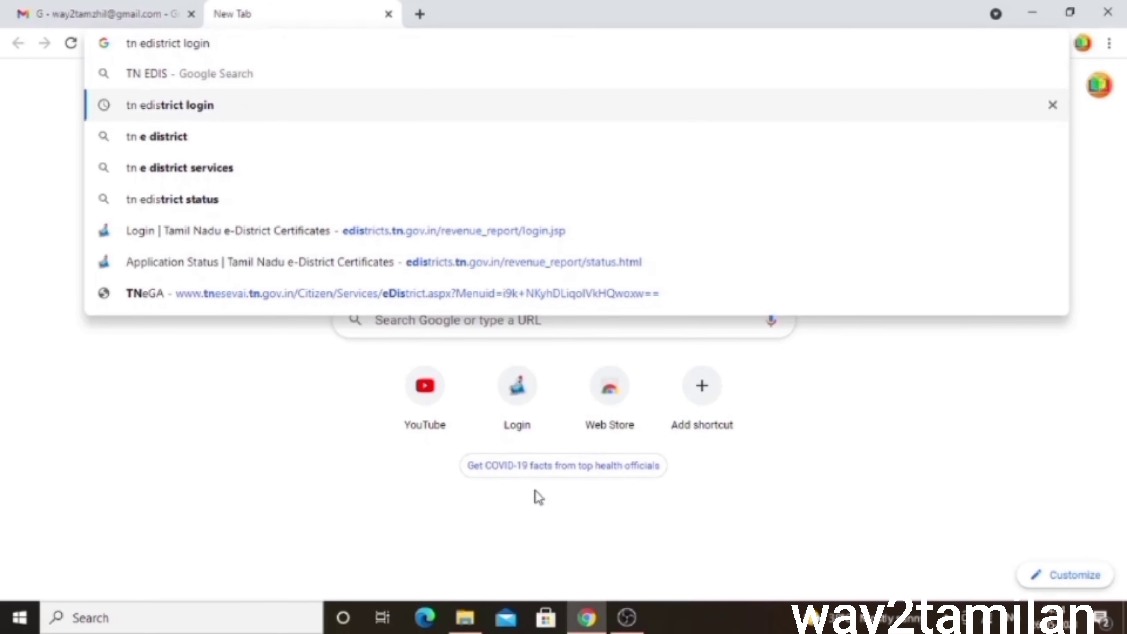
key(Return)
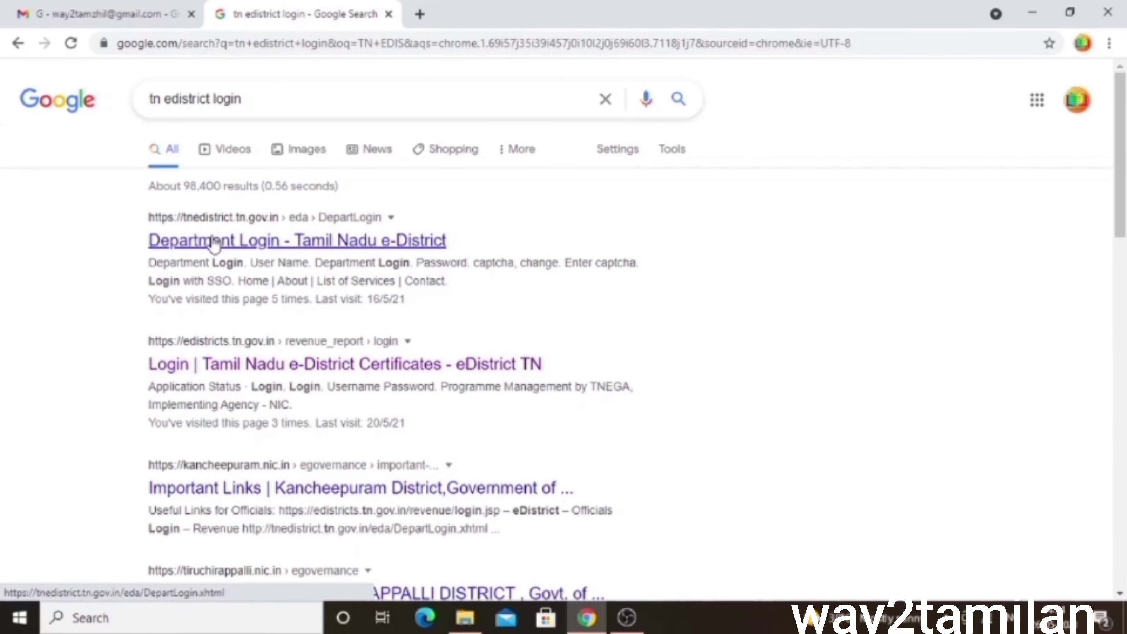
click(171, 344)
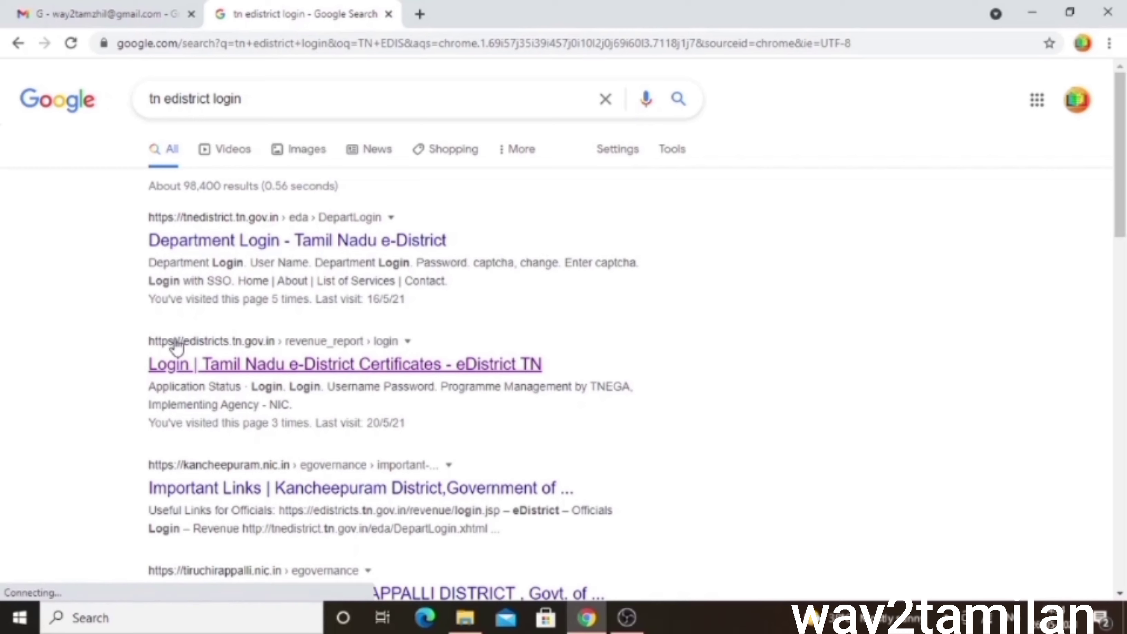
click(207, 242)
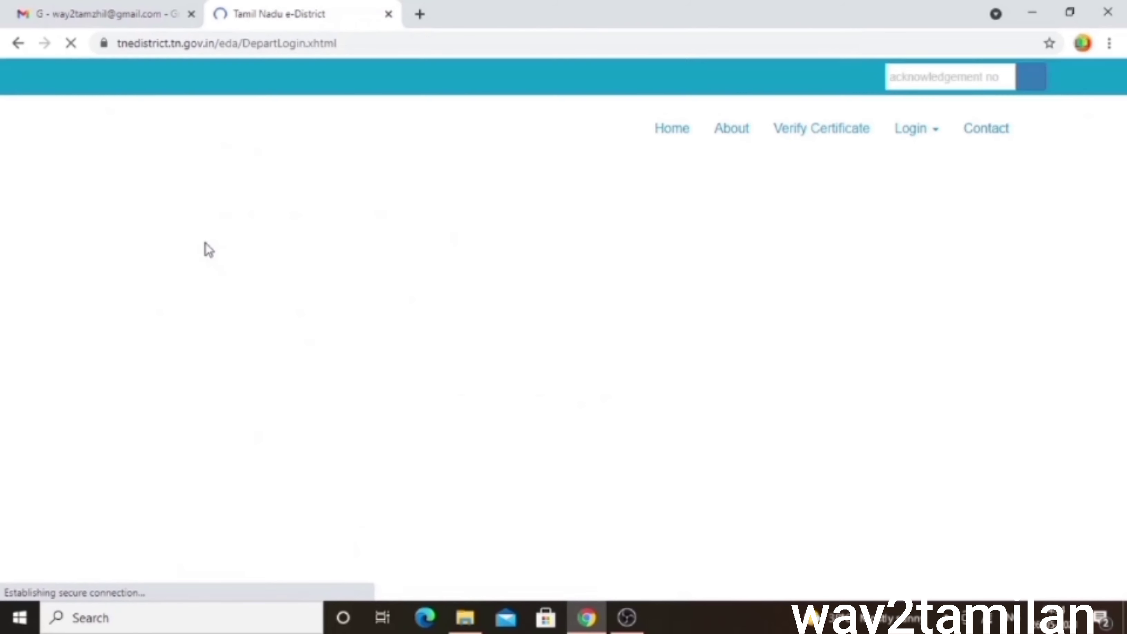
Look up the saved acknowledgement number and confirm the status reads Application Approved
click(914, 77)
click(910, 114)
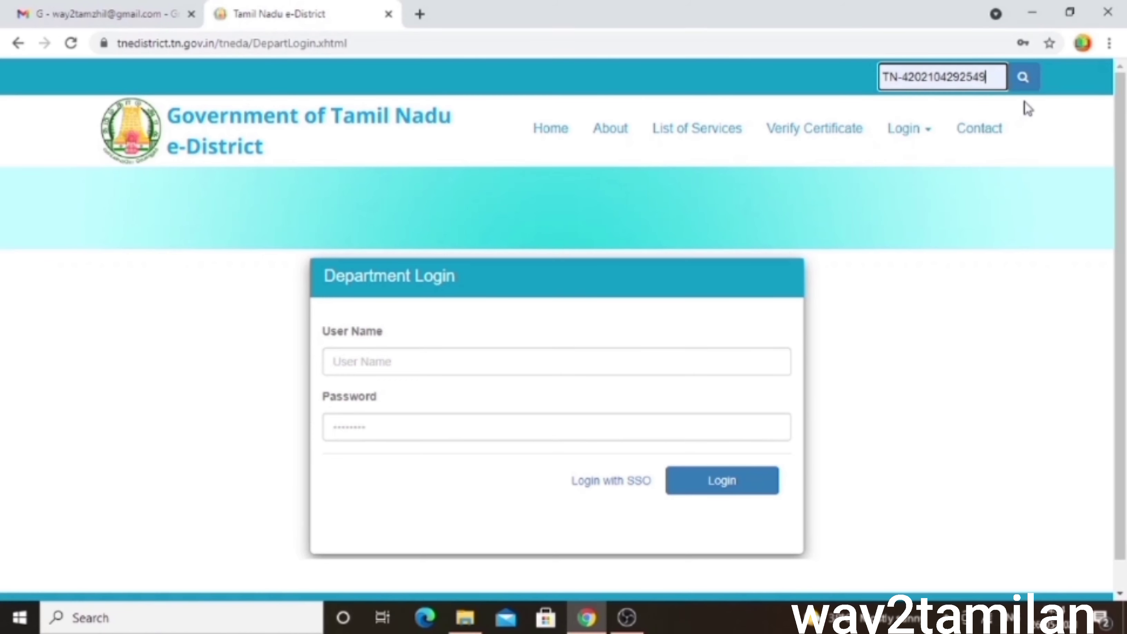
click(1022, 83)
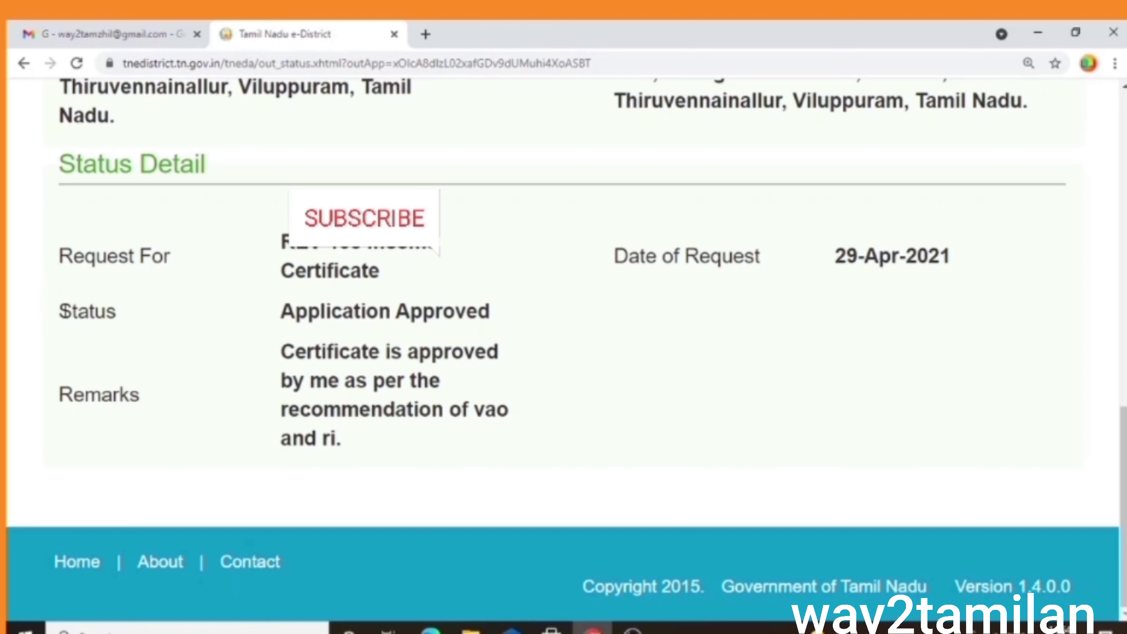
drag(60, 311, 448, 331)
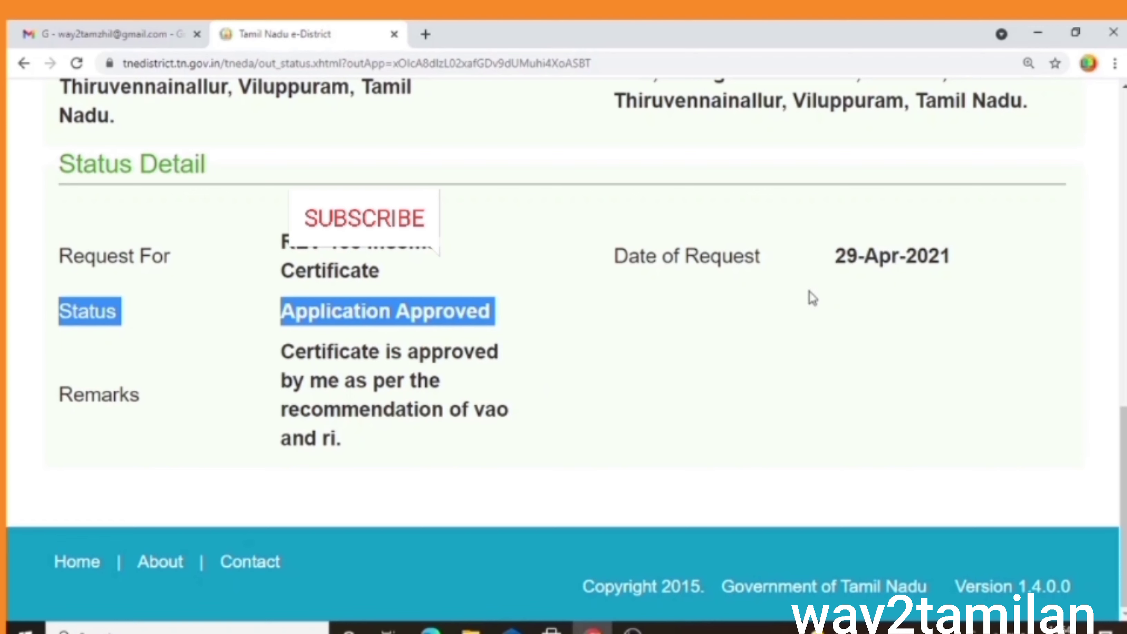
Open Verify Certificate from the e-District home page and enter the certificate number
click(632, 530)
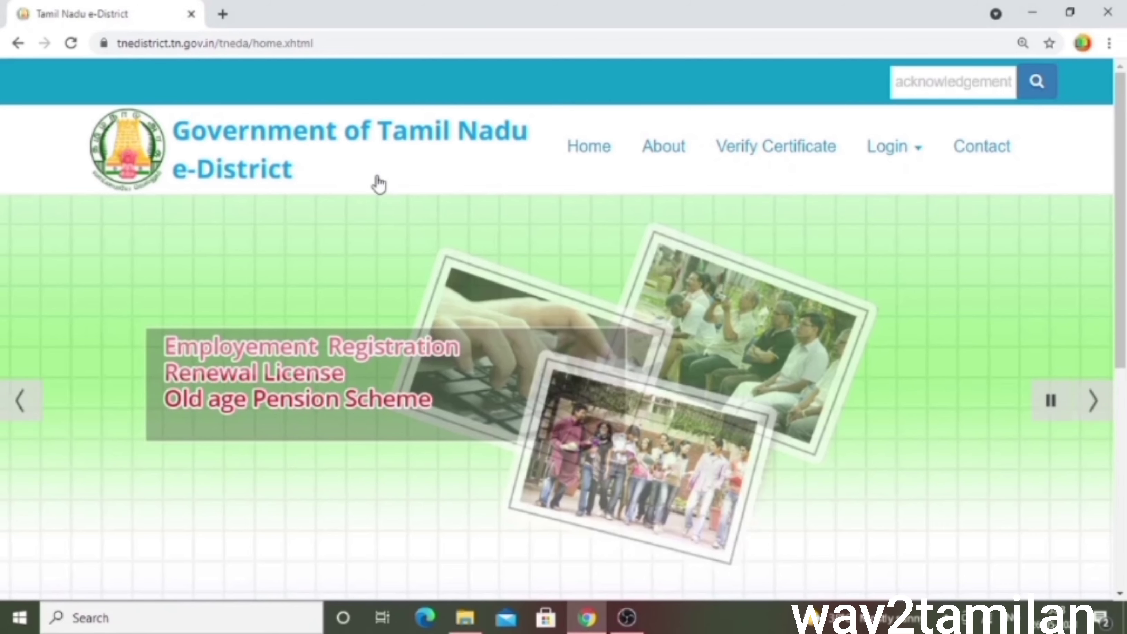
click(785, 151)
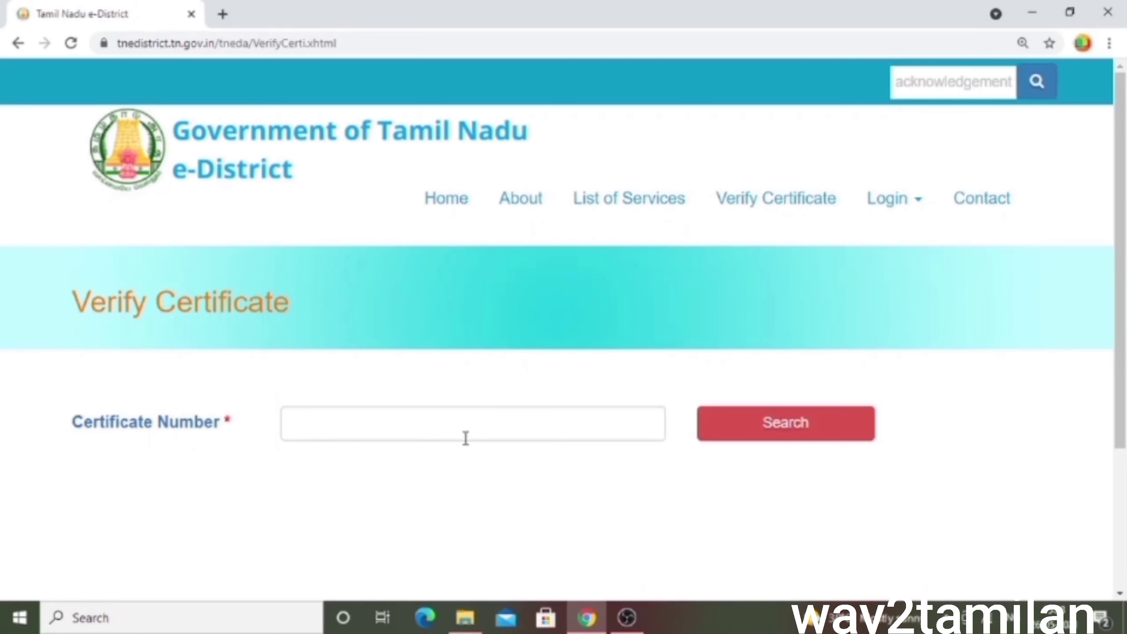
click(467, 435)
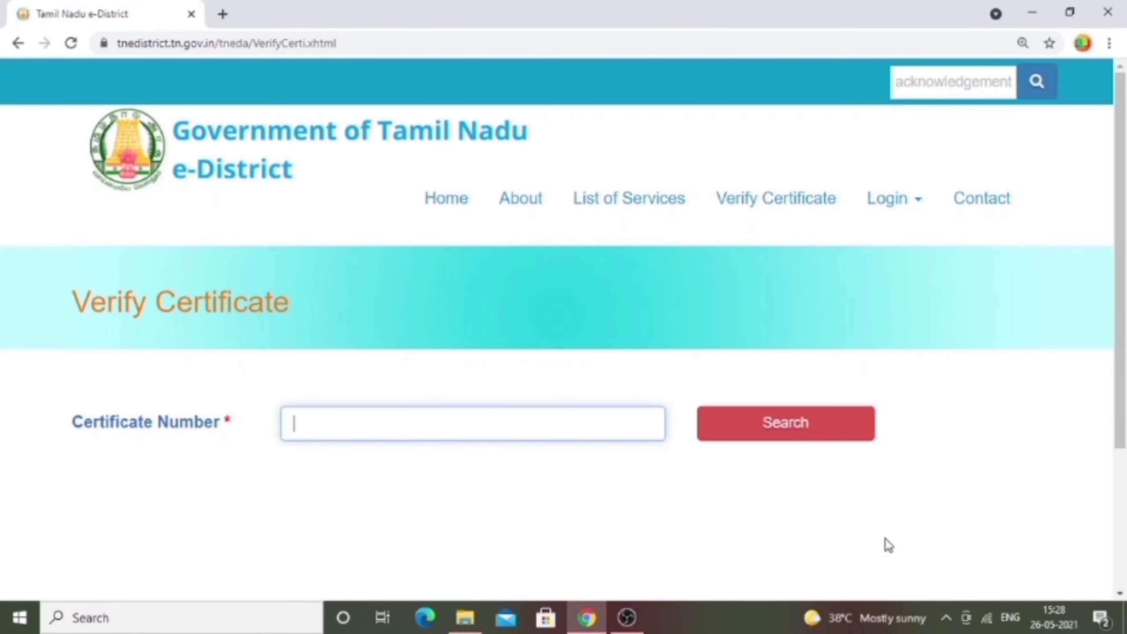
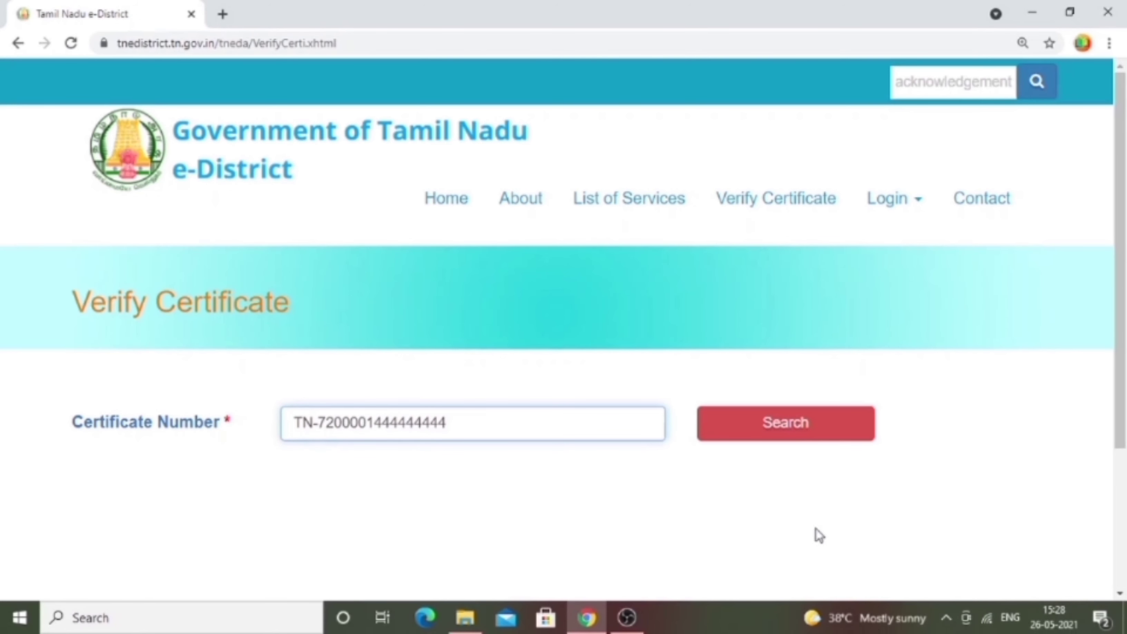